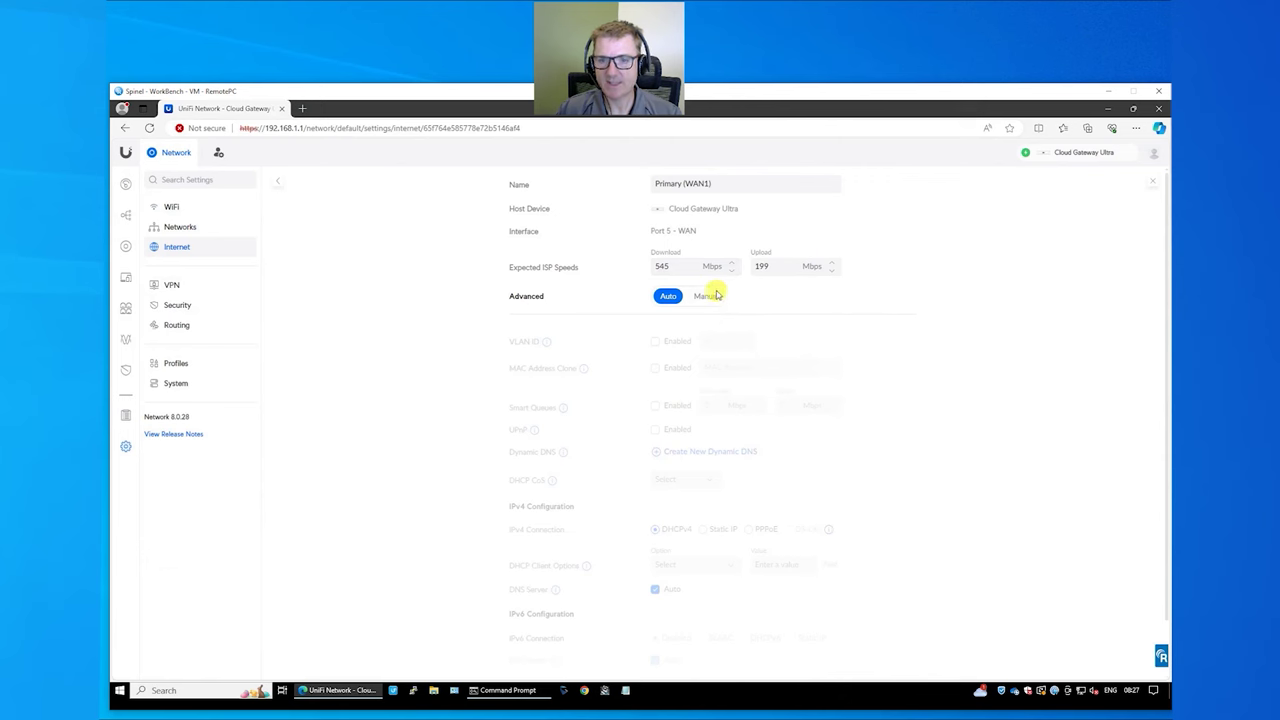
Examine the manual advanced options of the Primary (WAN1) connection, and restore the Auto mode.
click(708, 296)
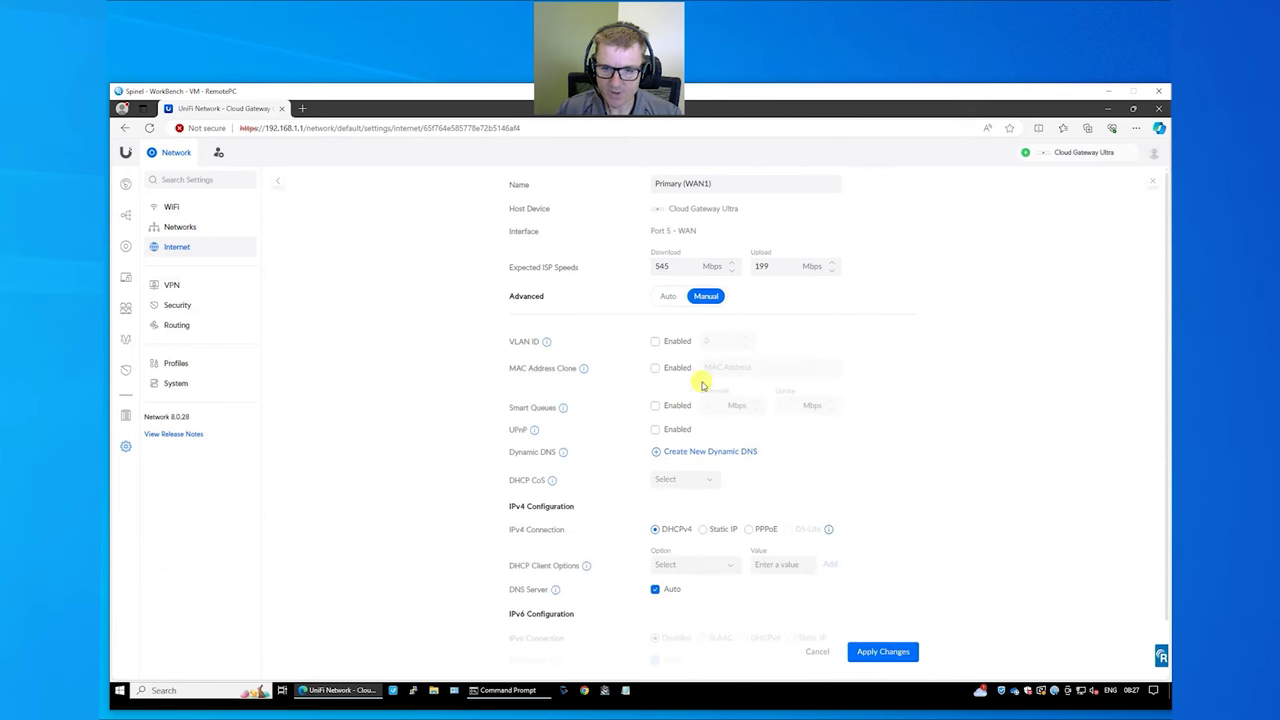
click(668, 298)
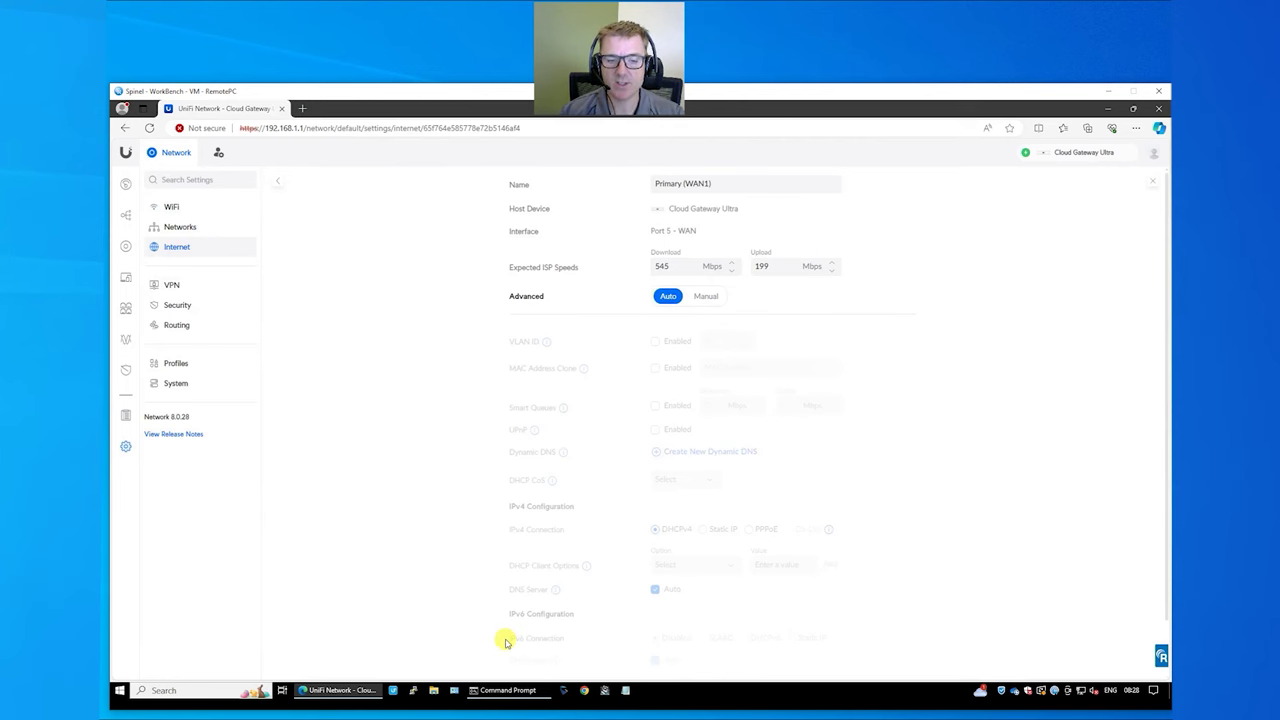
Switch to the Command Prompt and run iperf3.exe -c 172.20.21.11 -p 5201 -P 5 twice.
click(505, 690)
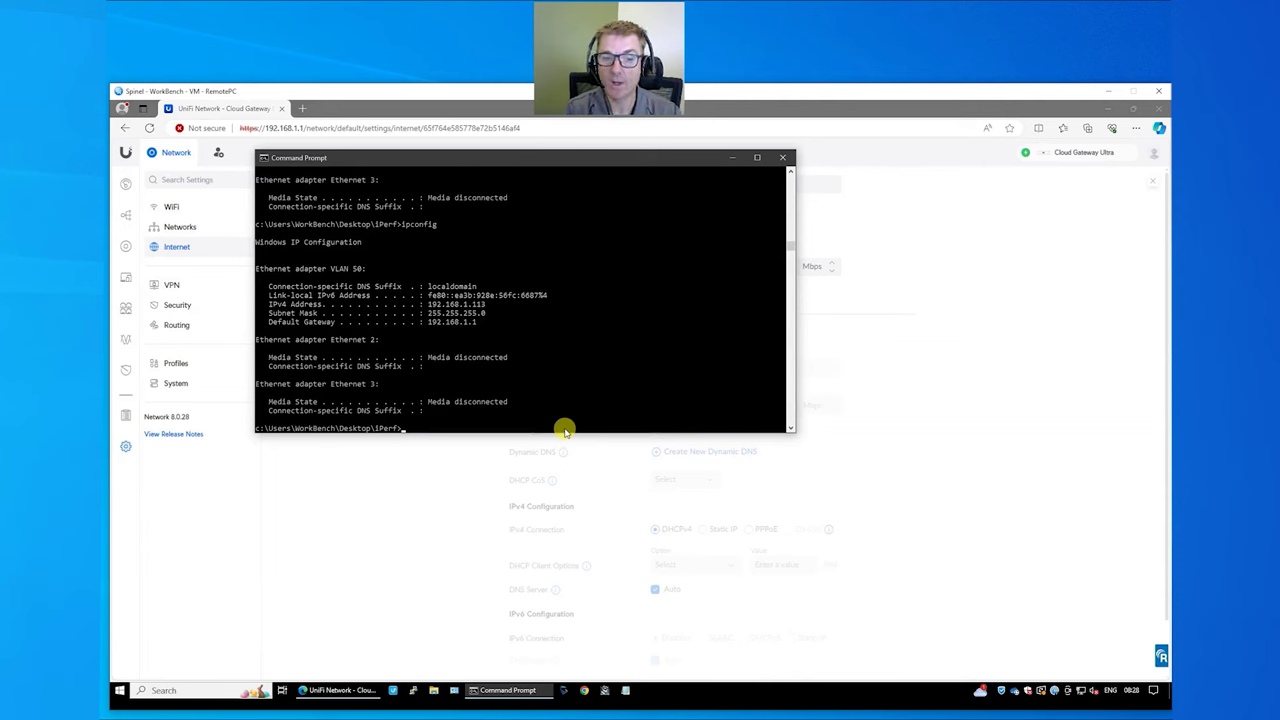
key(ctrl+v)
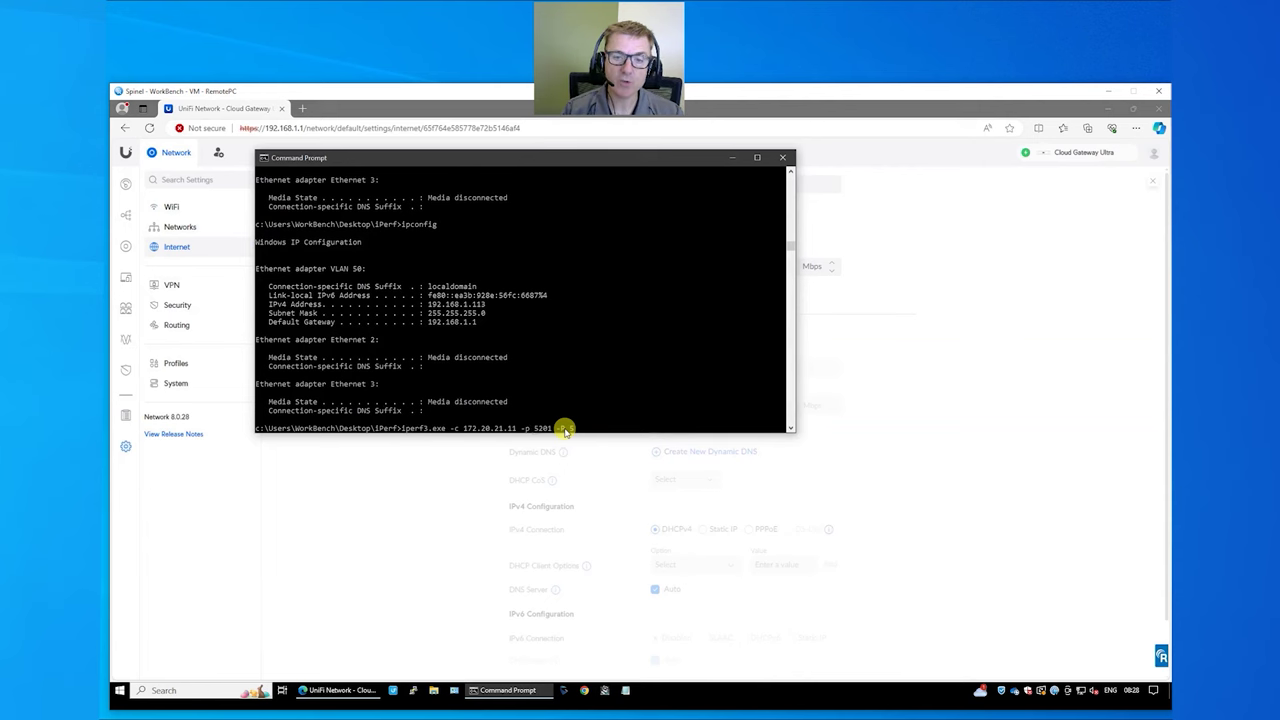
key(Return)
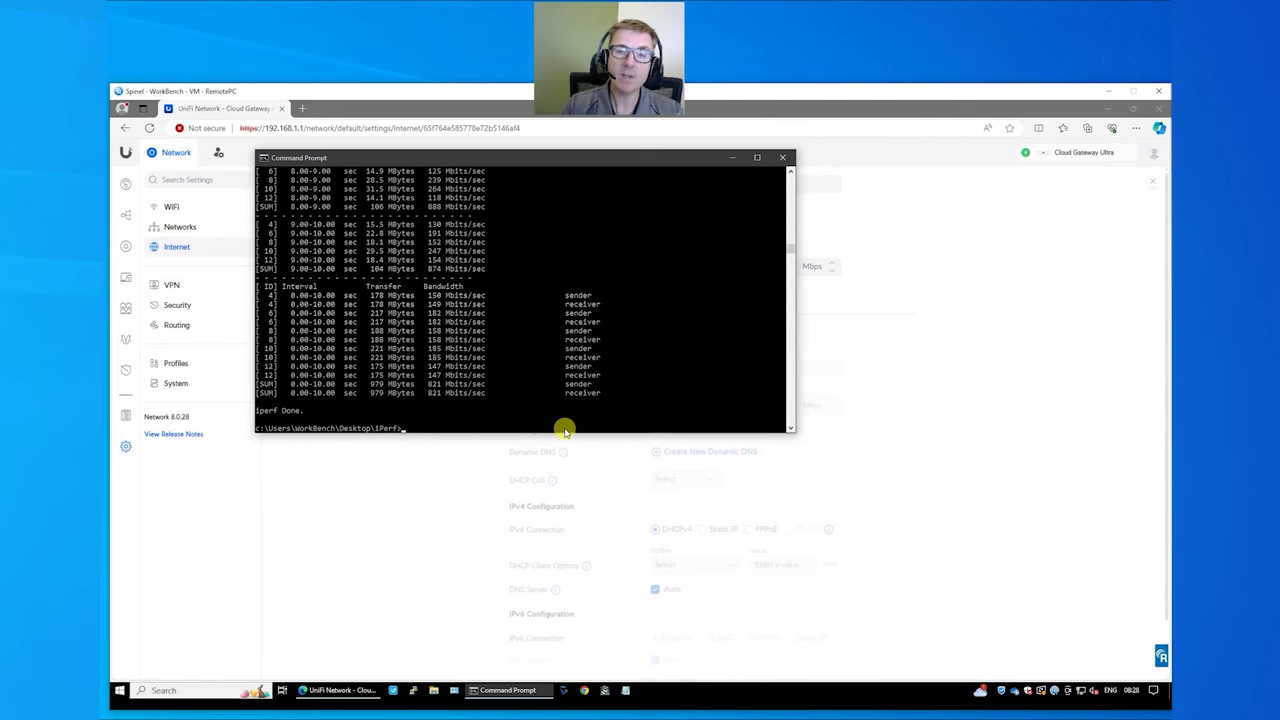
key(Up)
text(-)
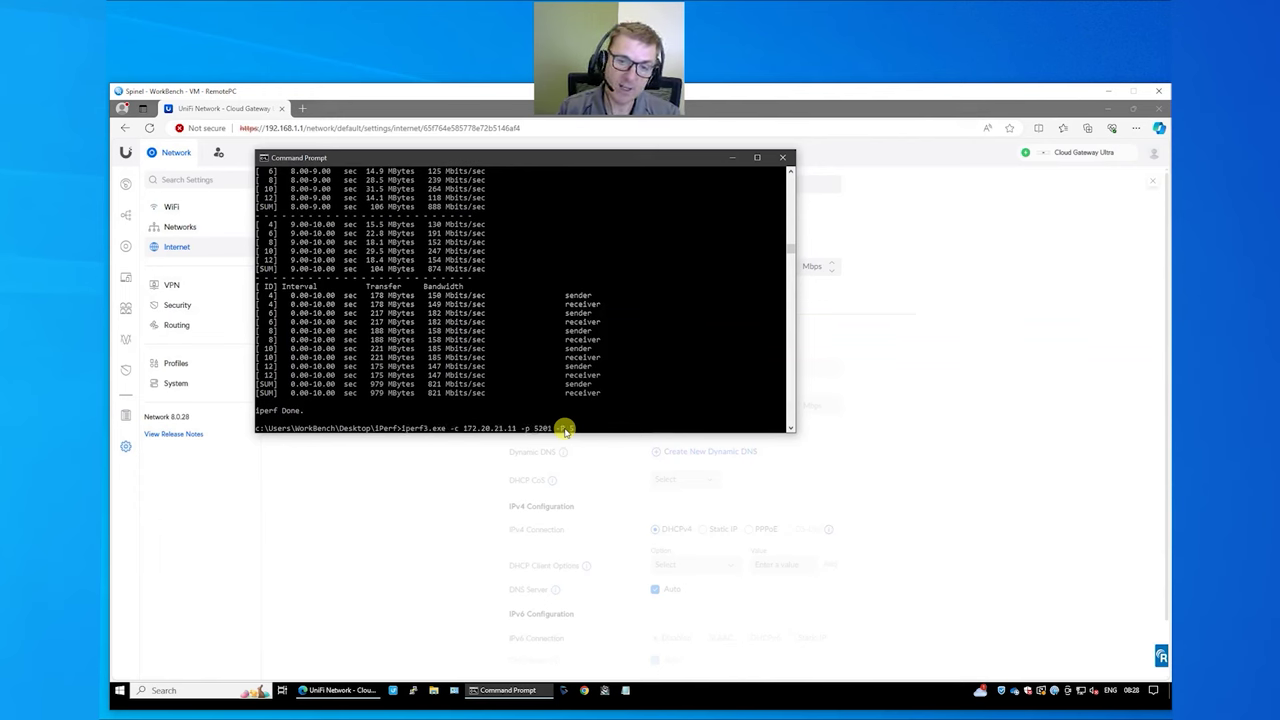
text(P 5)
key(Return)
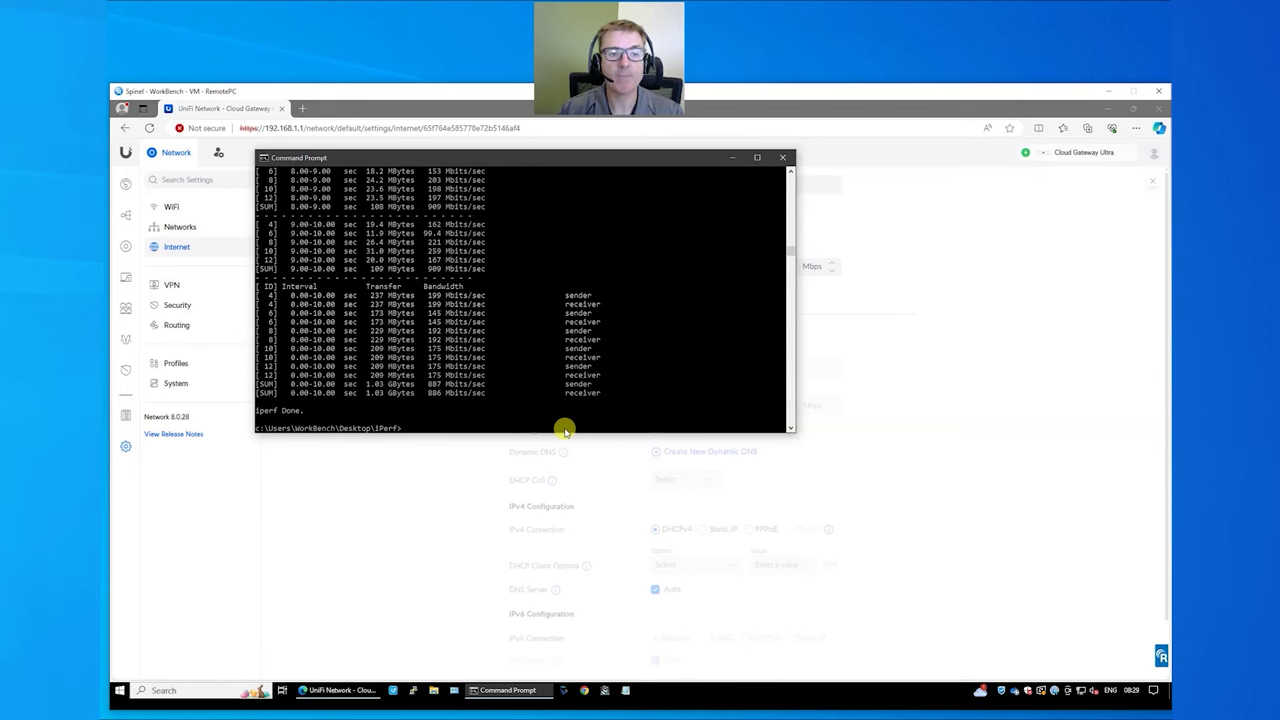
Set Suspicious Activity to Auto in the gateway's general security settings and apply the change.
click(176, 306)
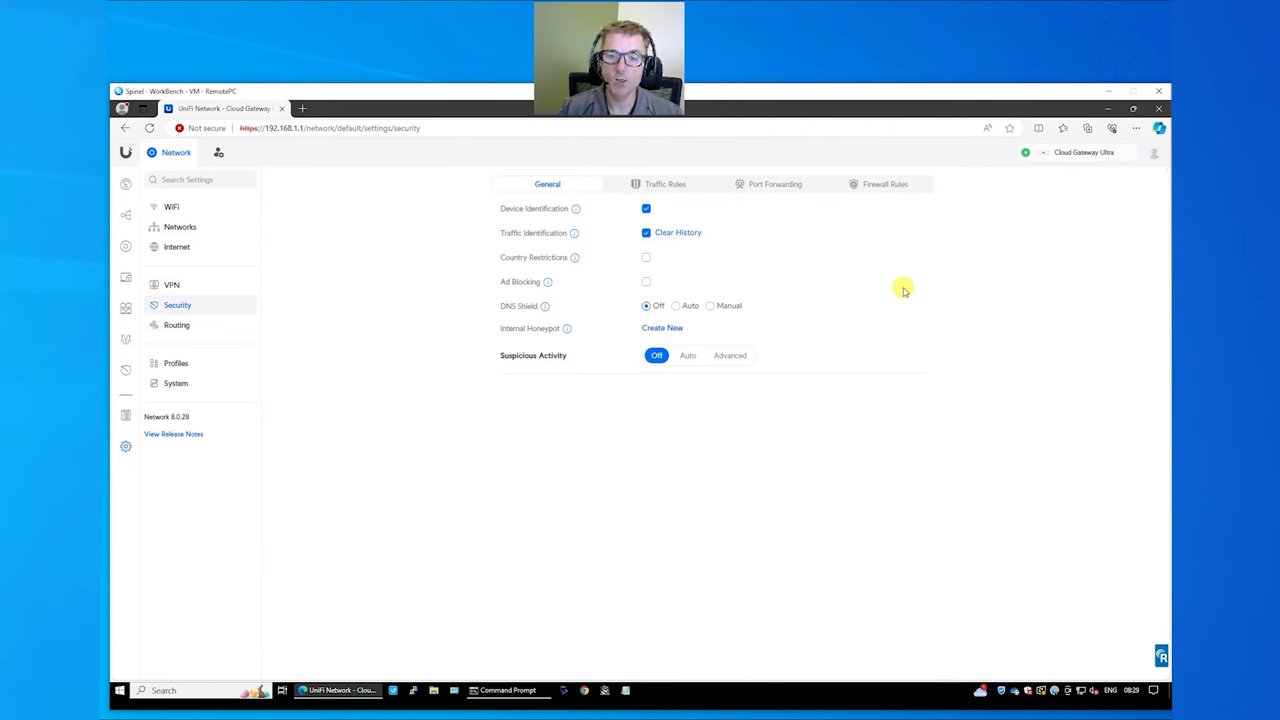
click(687, 357)
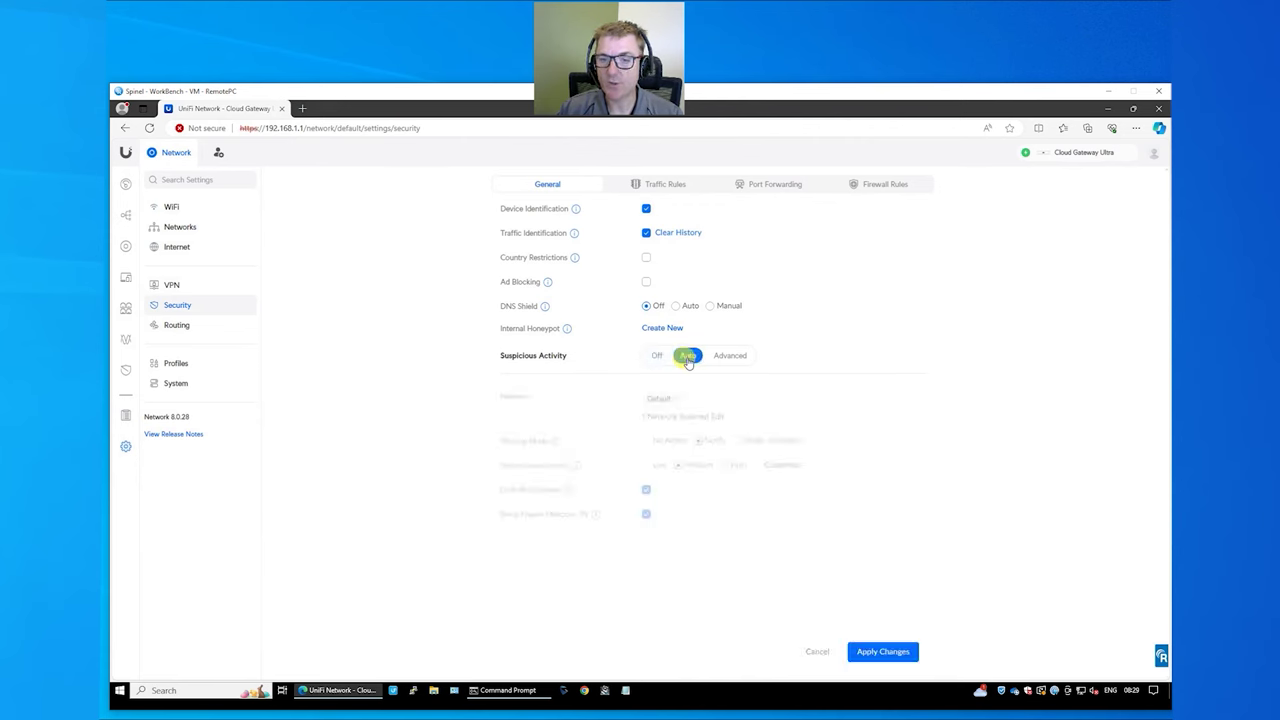
click(878, 654)
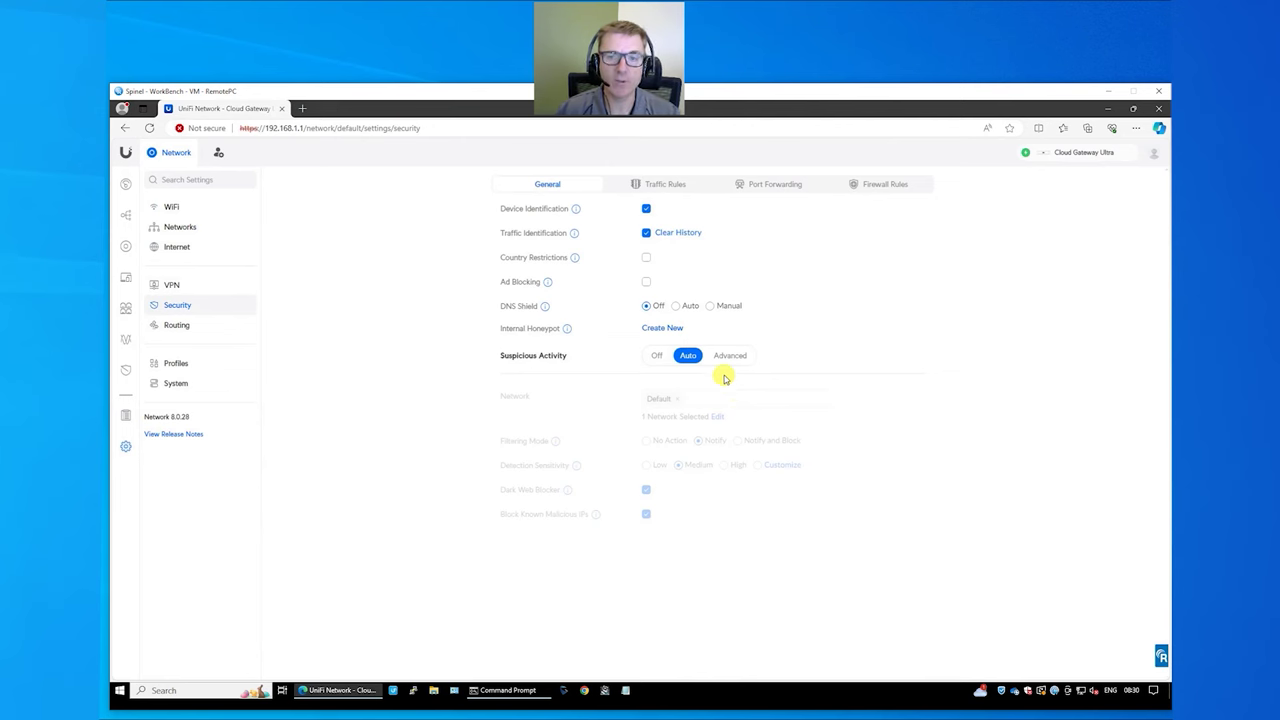
Return to the Command Prompt and repeat the five-stream iperf3 test against 172.20.21.11 three times.
click(508, 690)
key(Up)
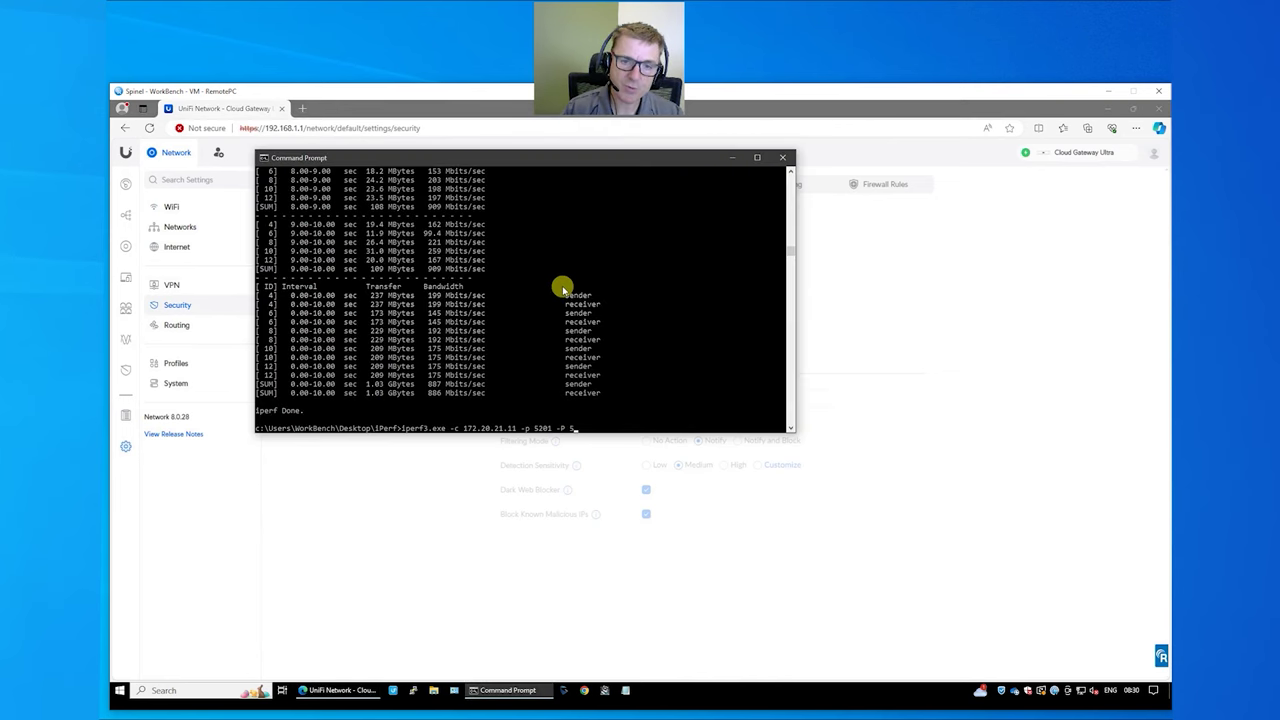
key(Return)
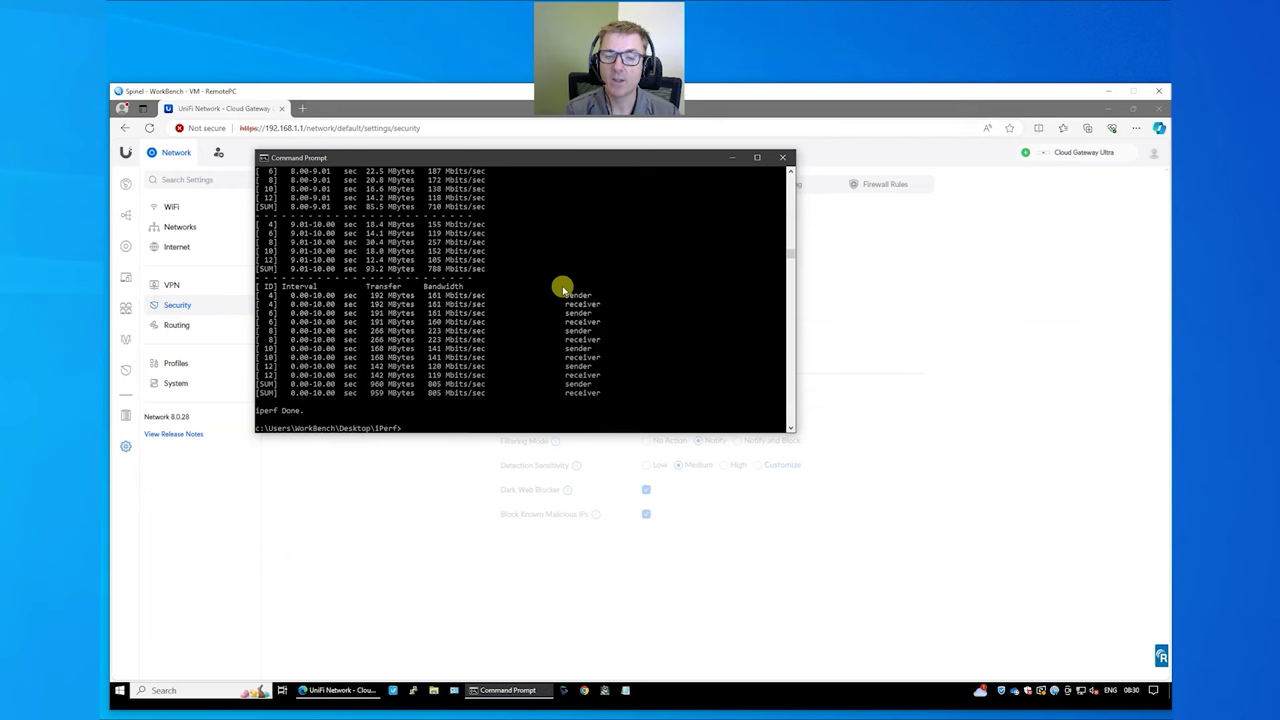
key(Up)
key(Return)
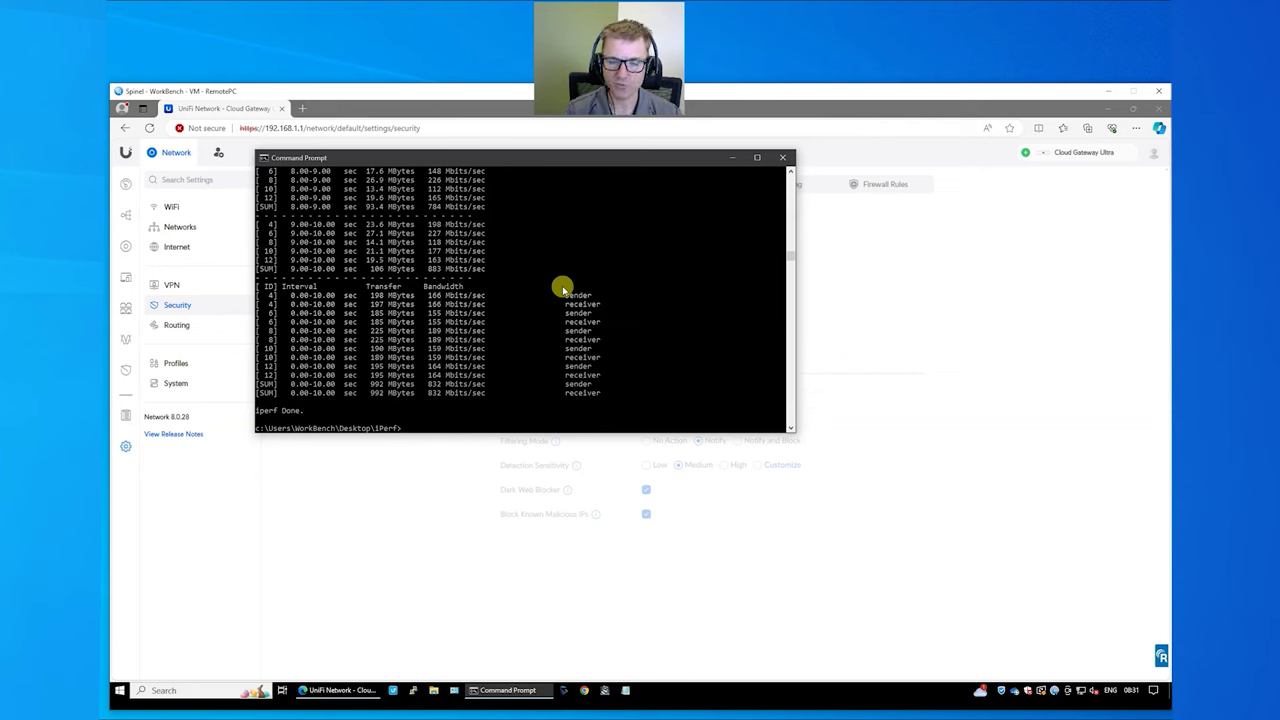
key(Up)
key(Return)
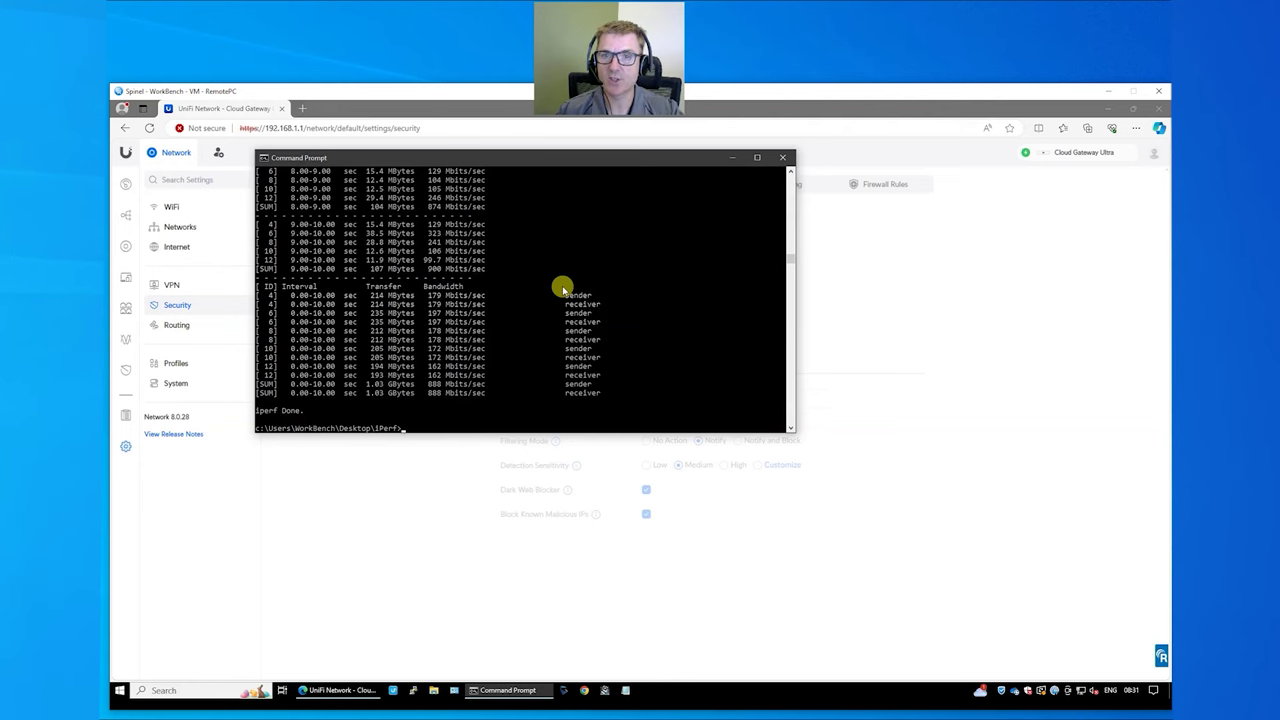
Examine the Advanced options for Suspicious Activity in the browser, and discard the change.
click(895, 449)
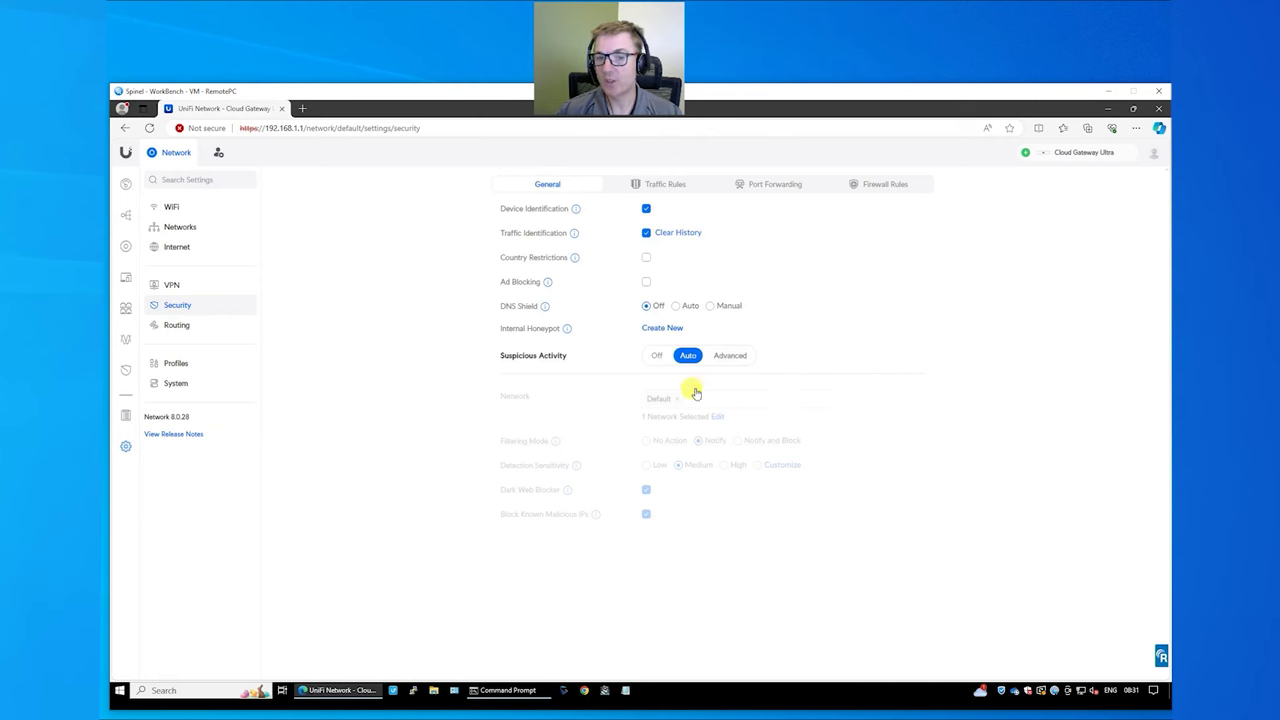
click(729, 355)
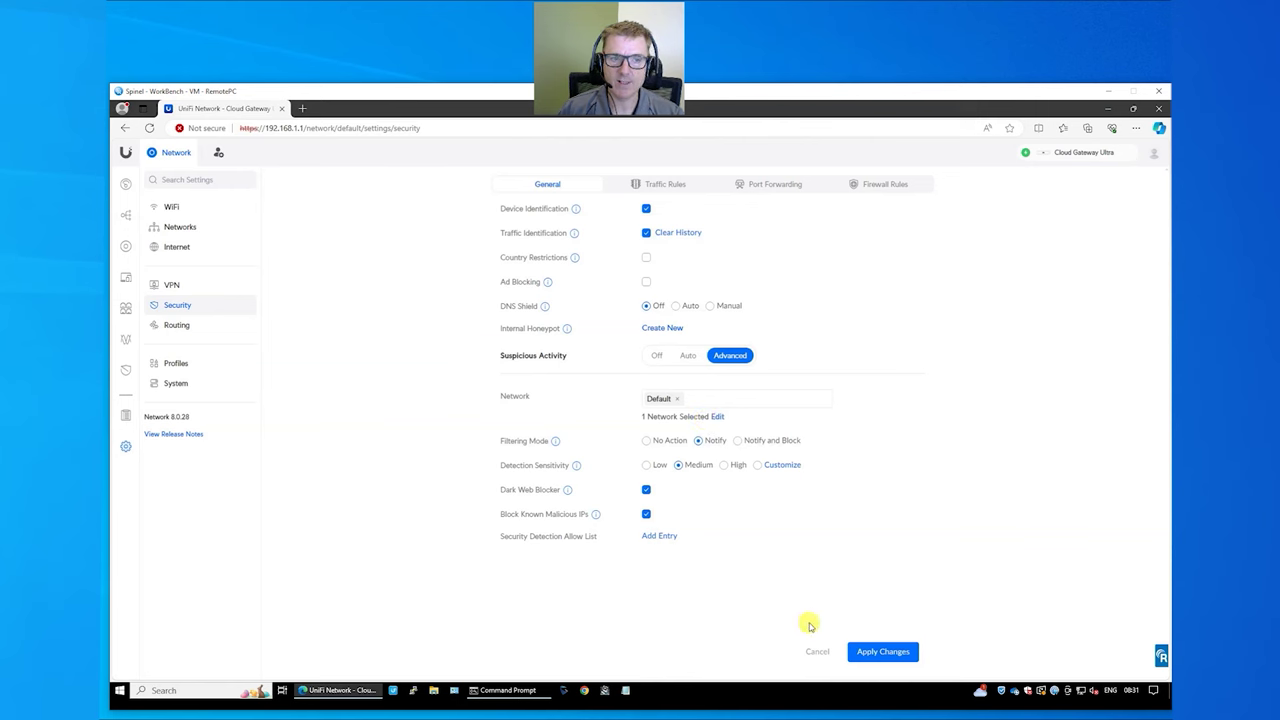
click(817, 652)
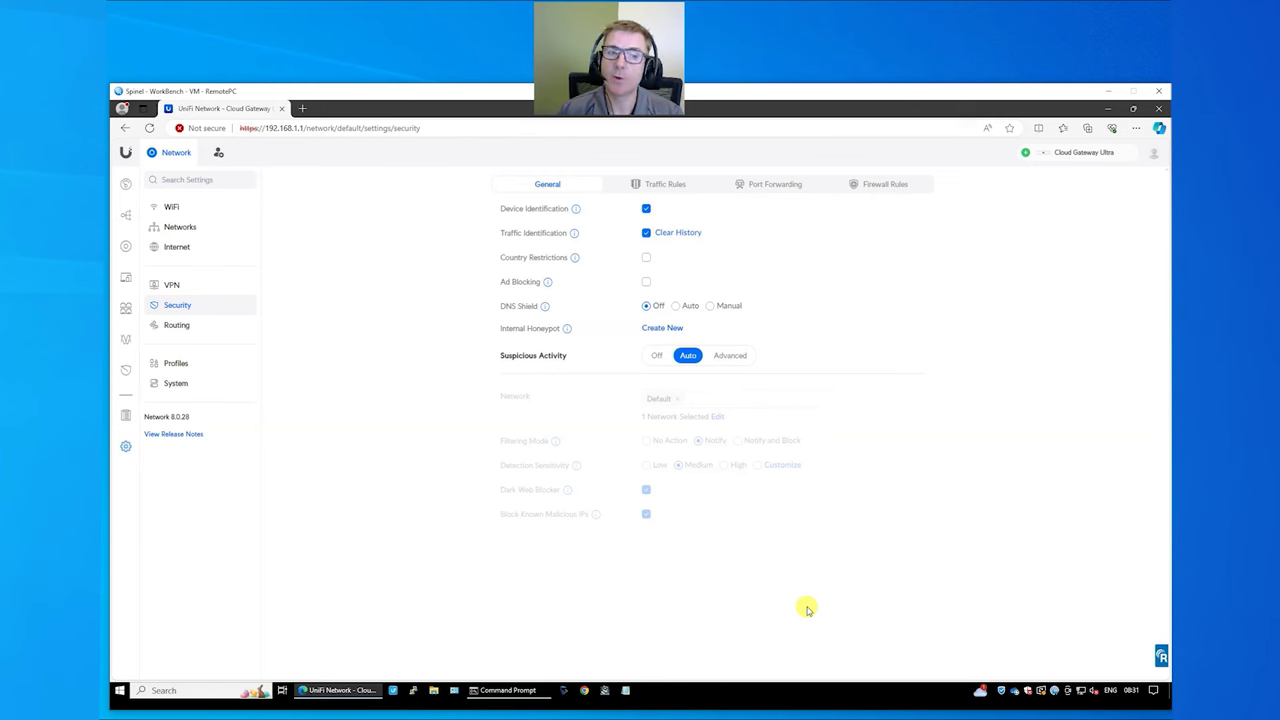
Review the network dashboard, the topology map and the list of UniFi devices.
click(125, 190)
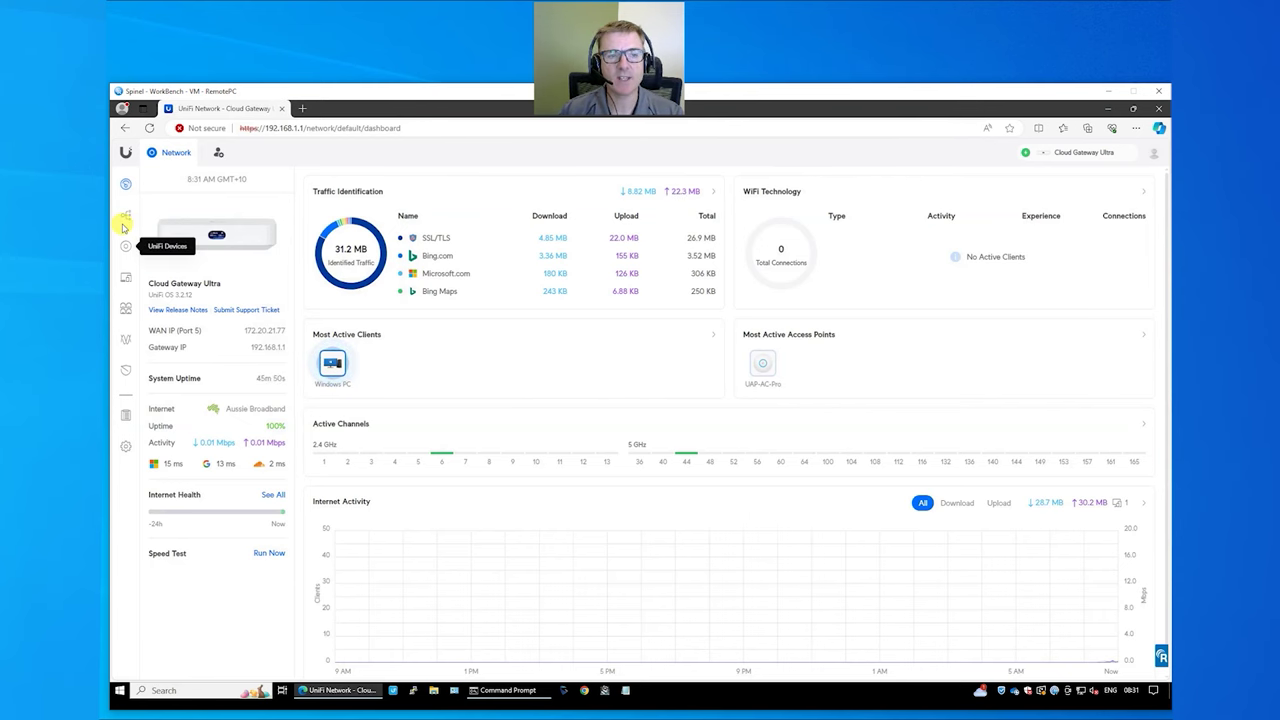
click(124, 217)
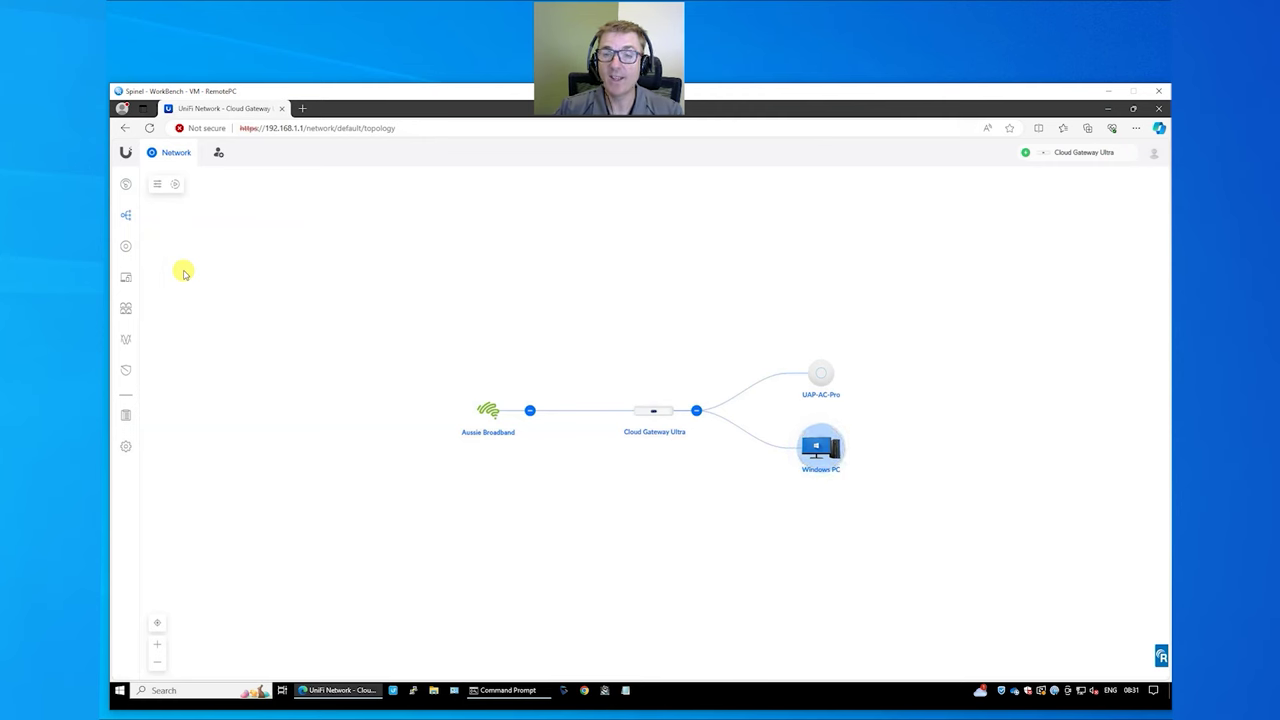
click(125, 247)
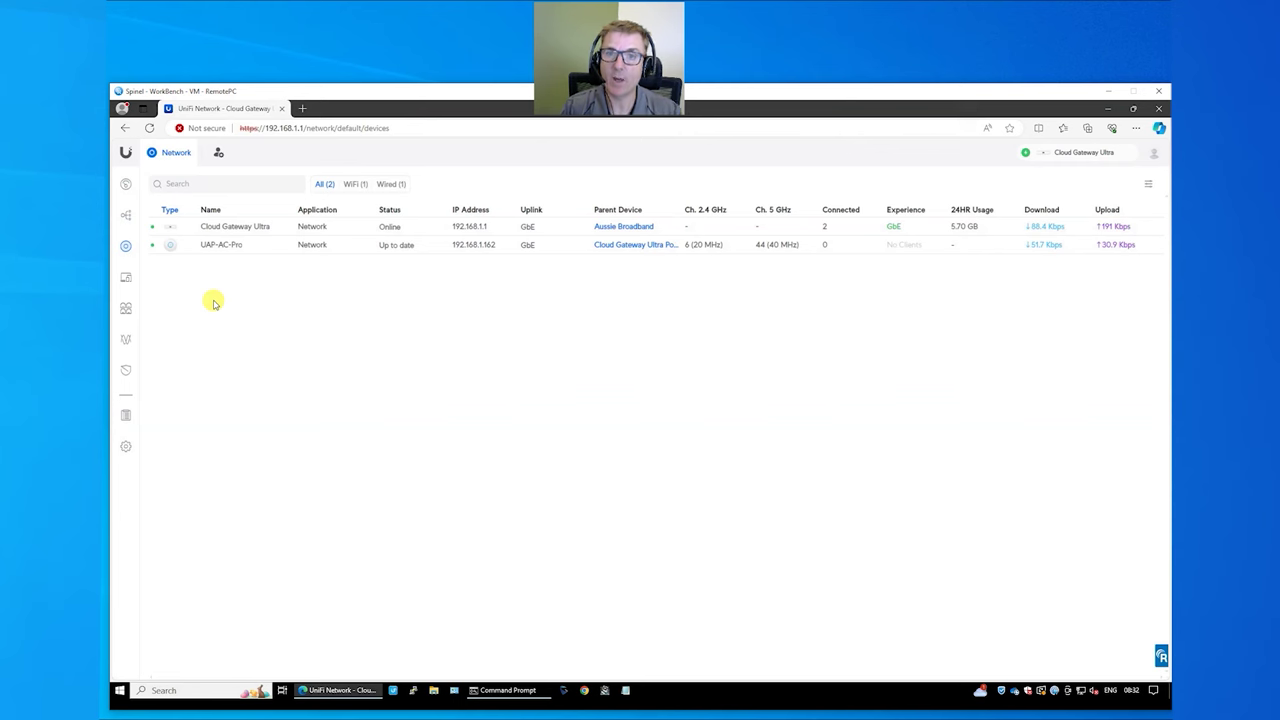
Open the settings of the Windows PC client from the list of online client devices.
click(125, 278)
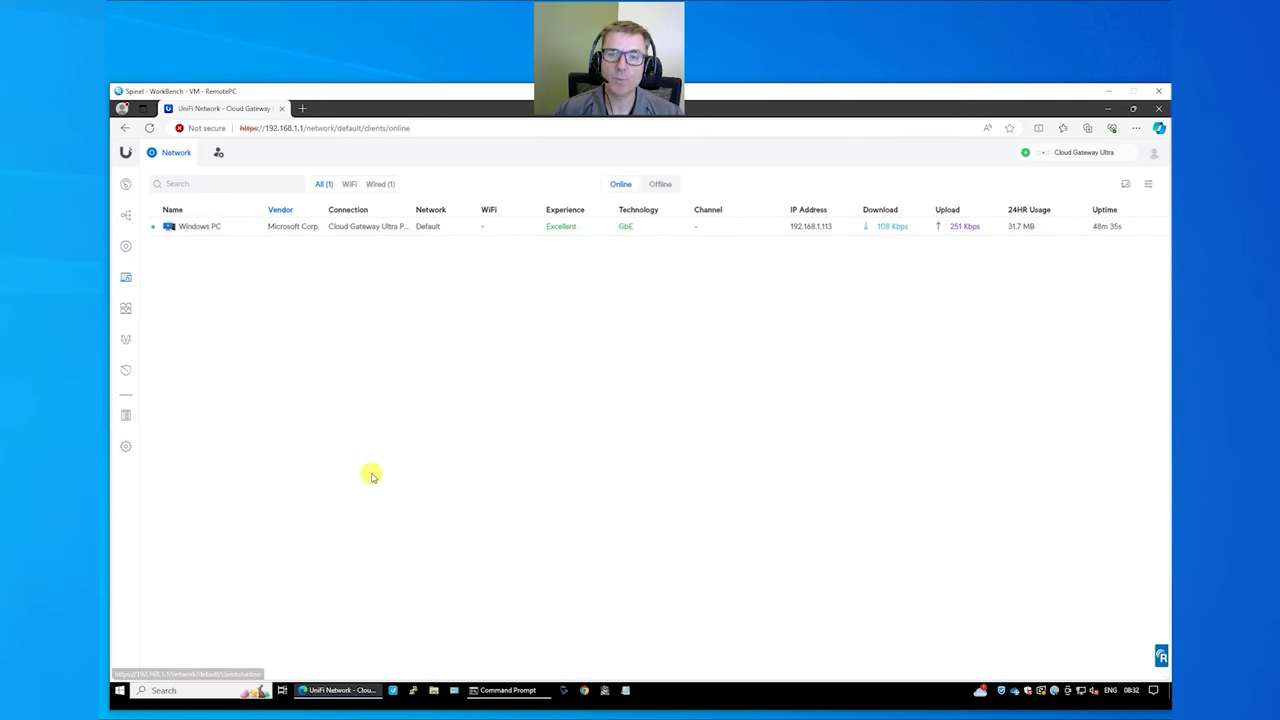
click(222, 226)
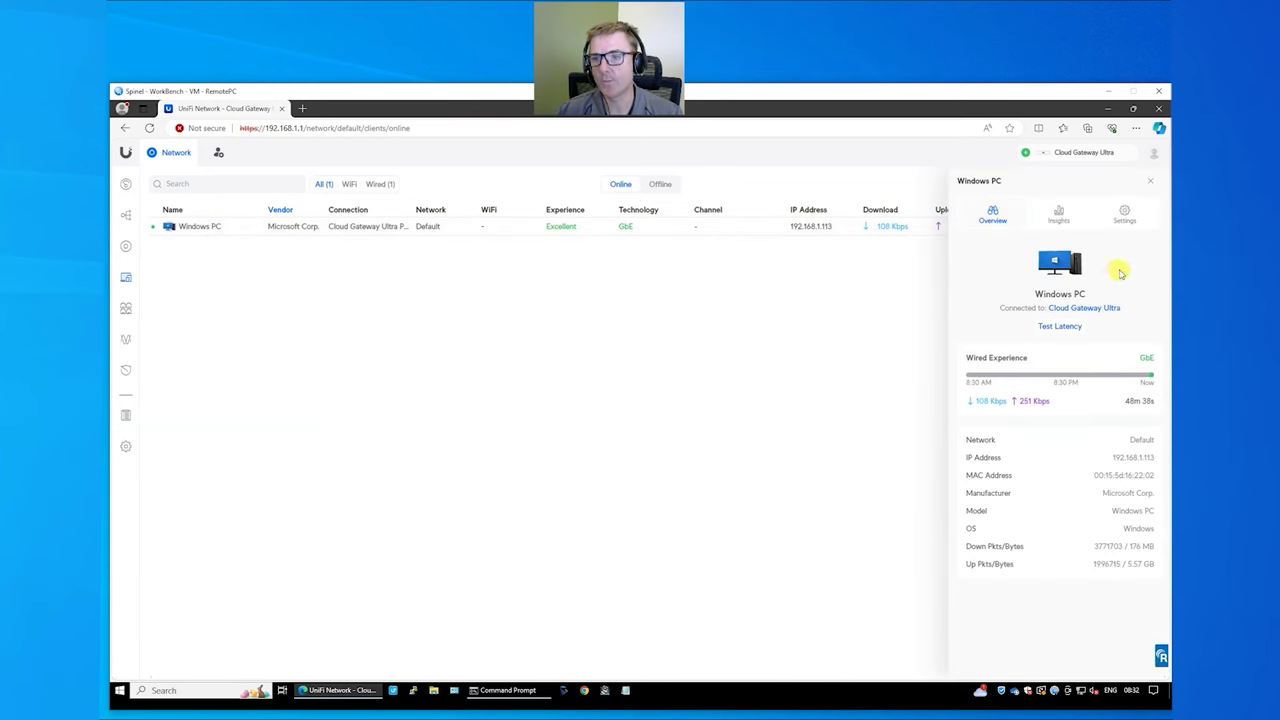
click(1123, 218)
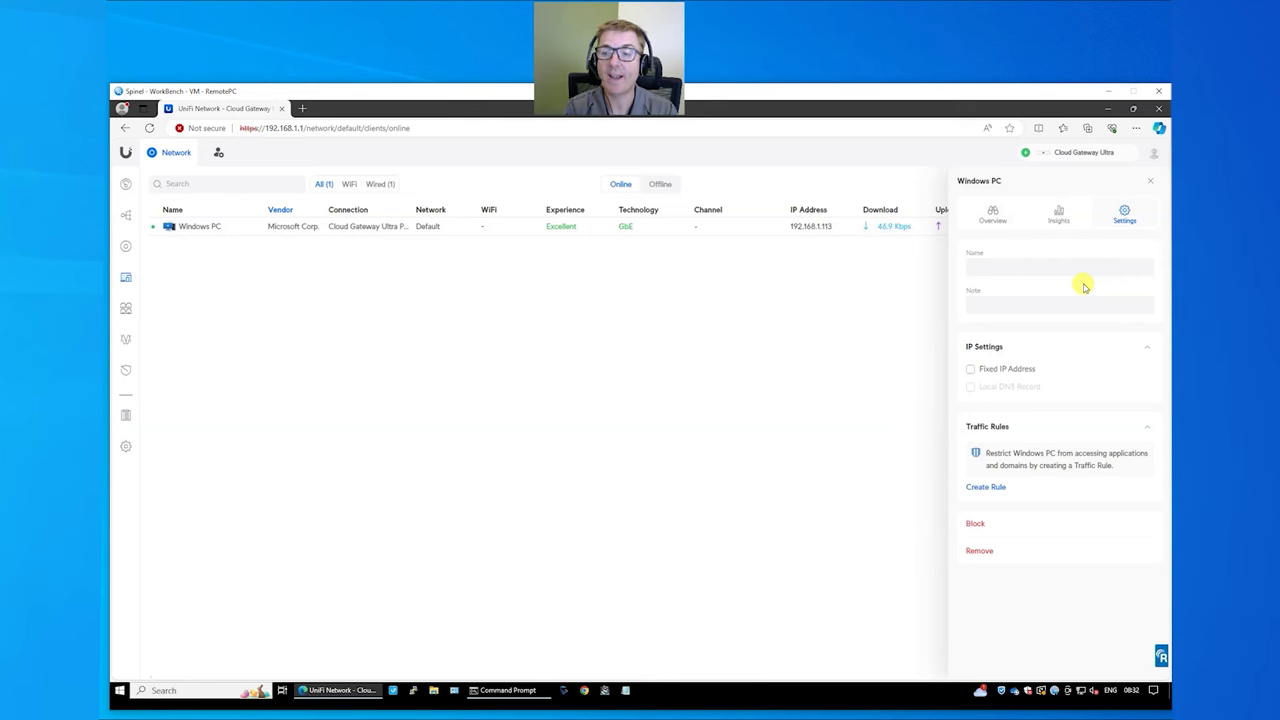
Open the configuration of the Thetechgeeks WiFi network in the WiFi settings.
click(127, 447)
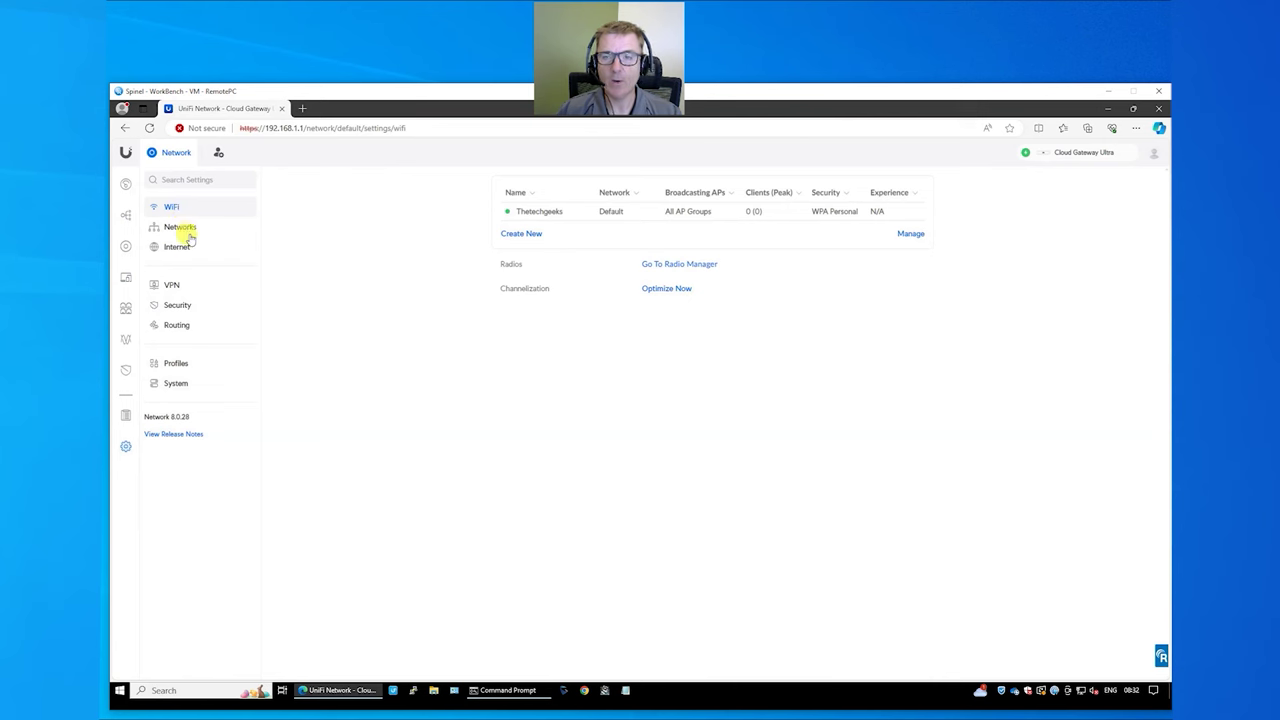
click(547, 213)
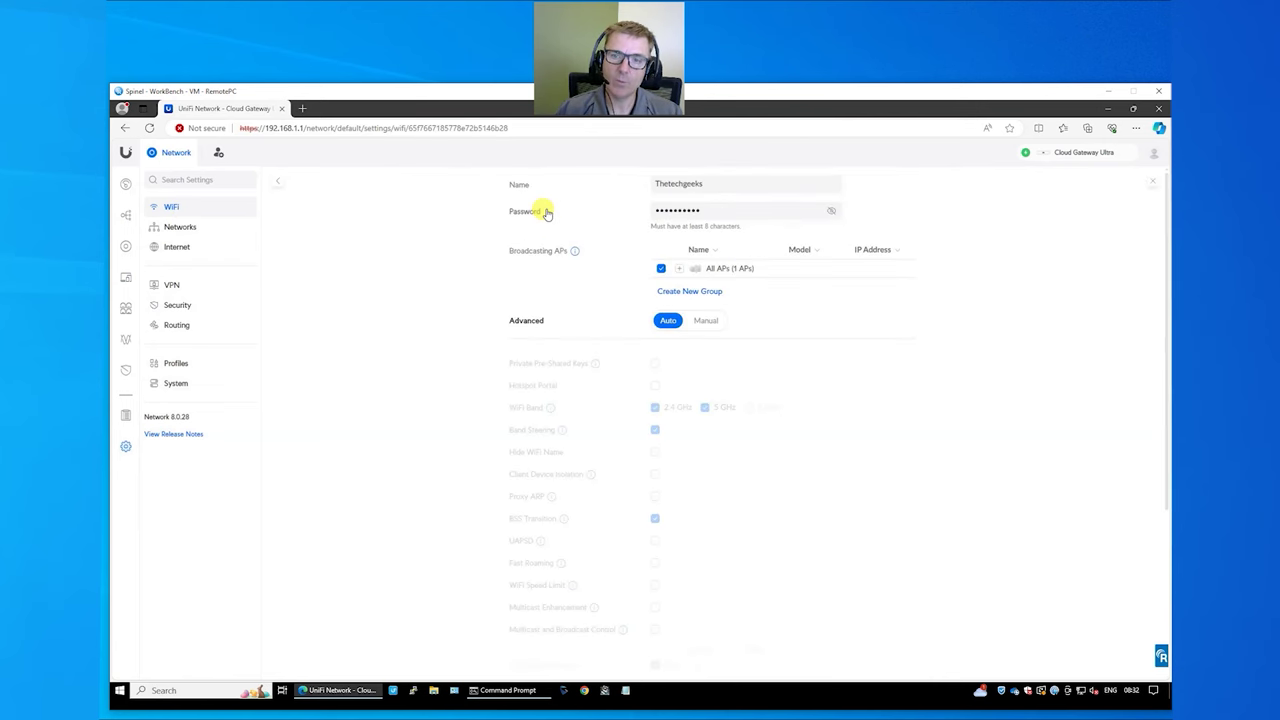
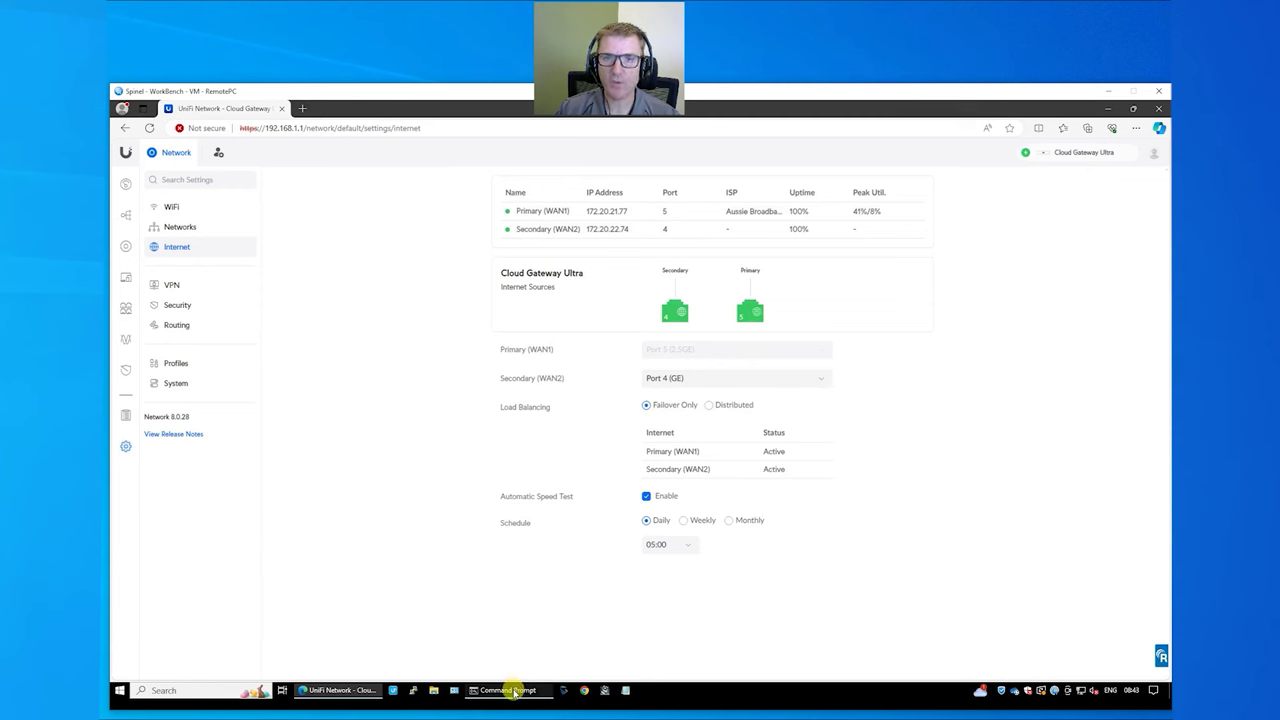
Run a continuous ping to 8.8.8.8 in the Command Prompt during the WAN failover, and stop it.
mouse_move(514, 693)
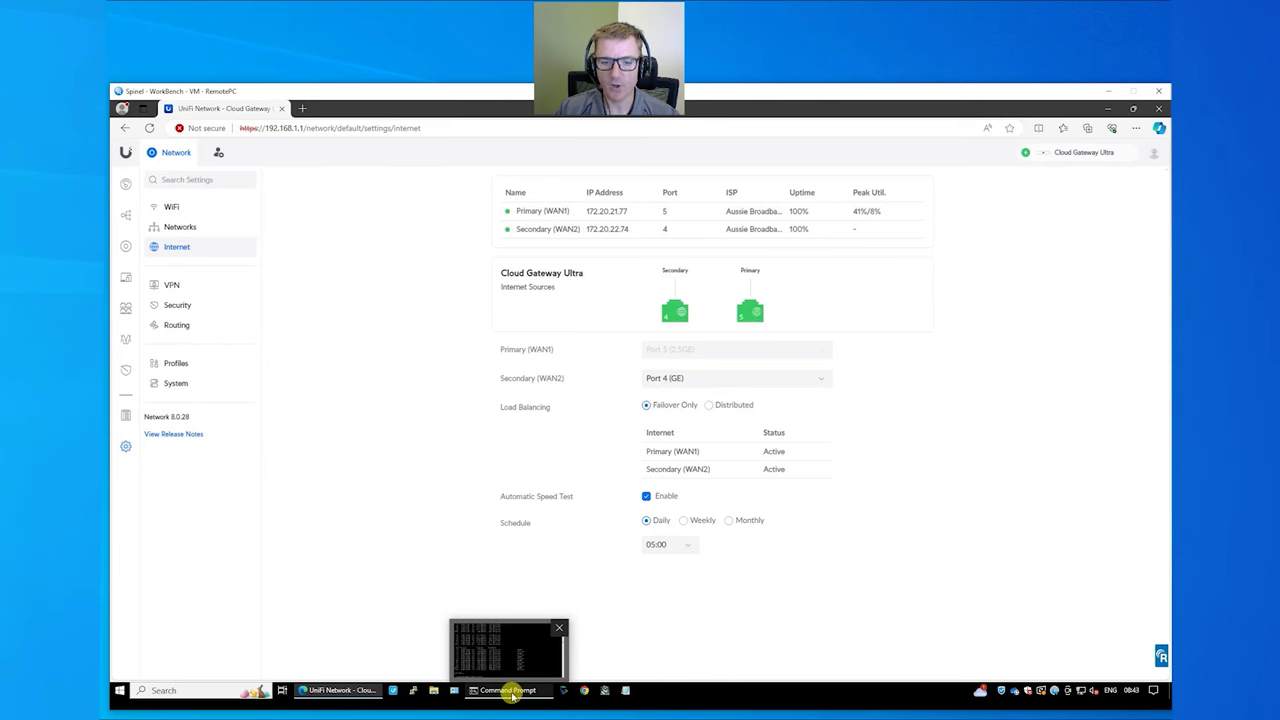
click(516, 650)
text(ping 8.8.8)
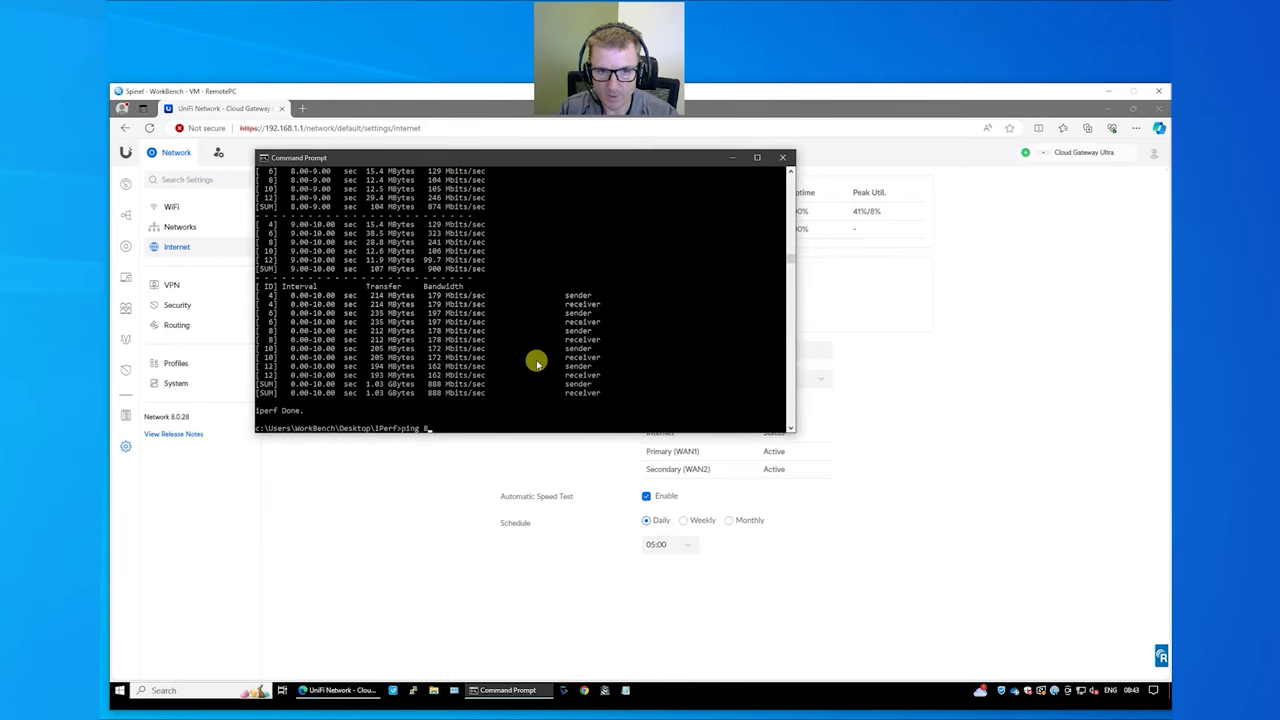
text(.8 -t)
key(Return)
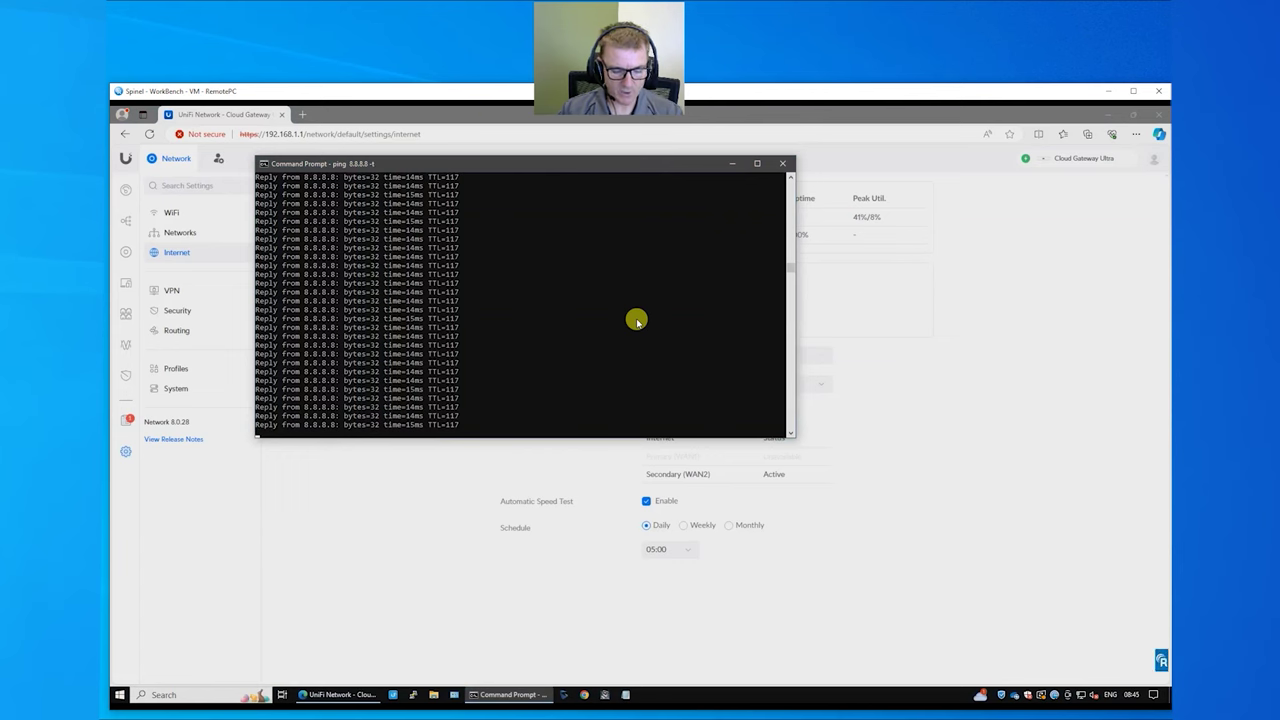
key(ctrl+c)
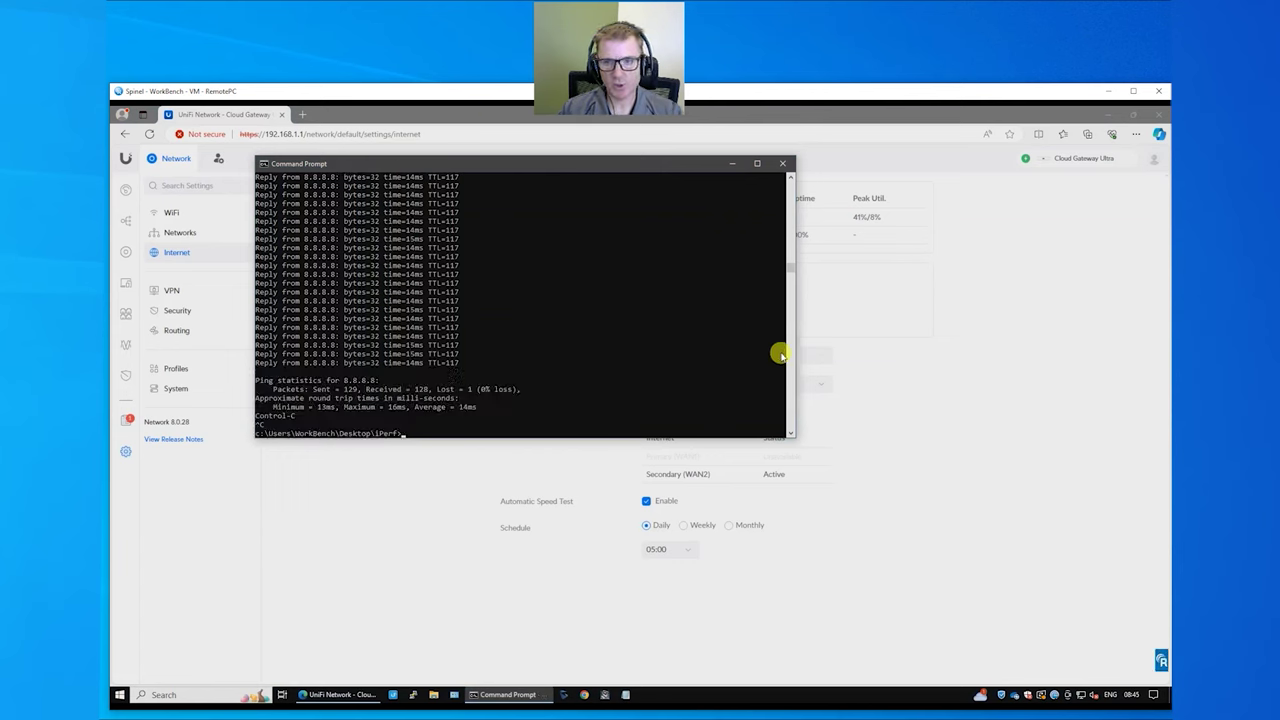
Examine the ping output from its start for lost replies during the failover.
scroll(793, 275, up, 20)
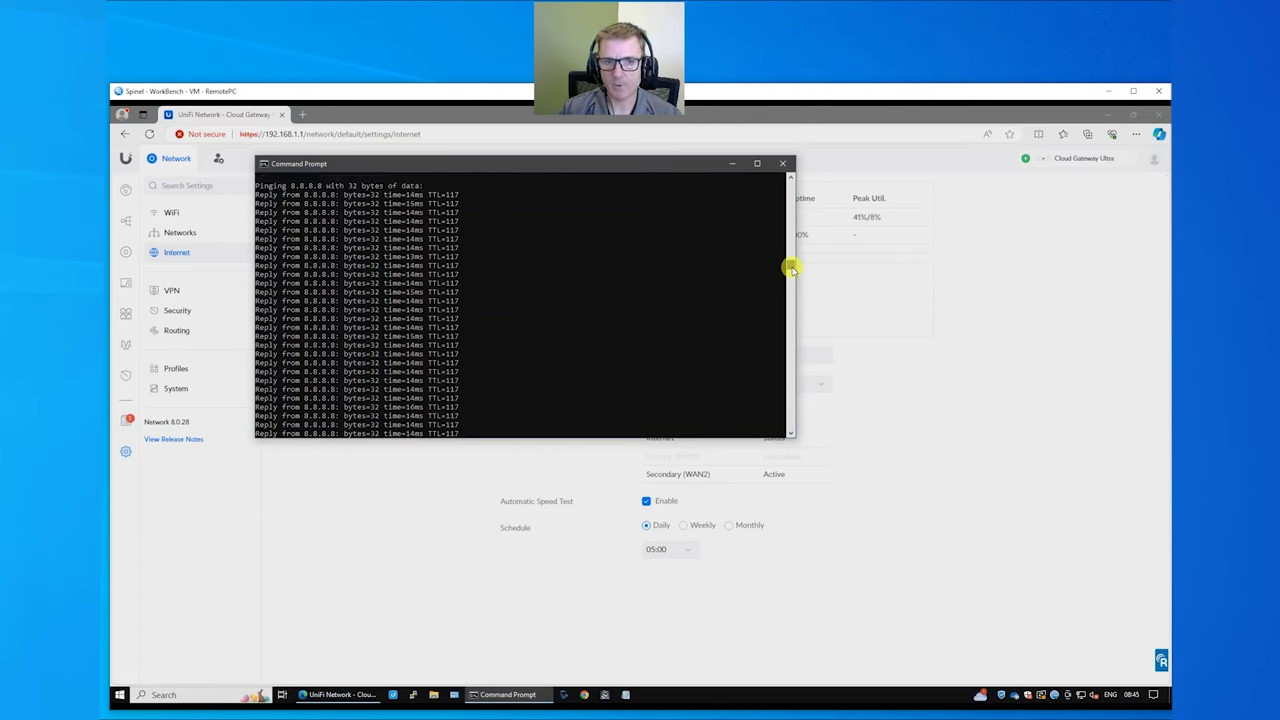
click(790, 433)
scroll(790, 433, down, 6)
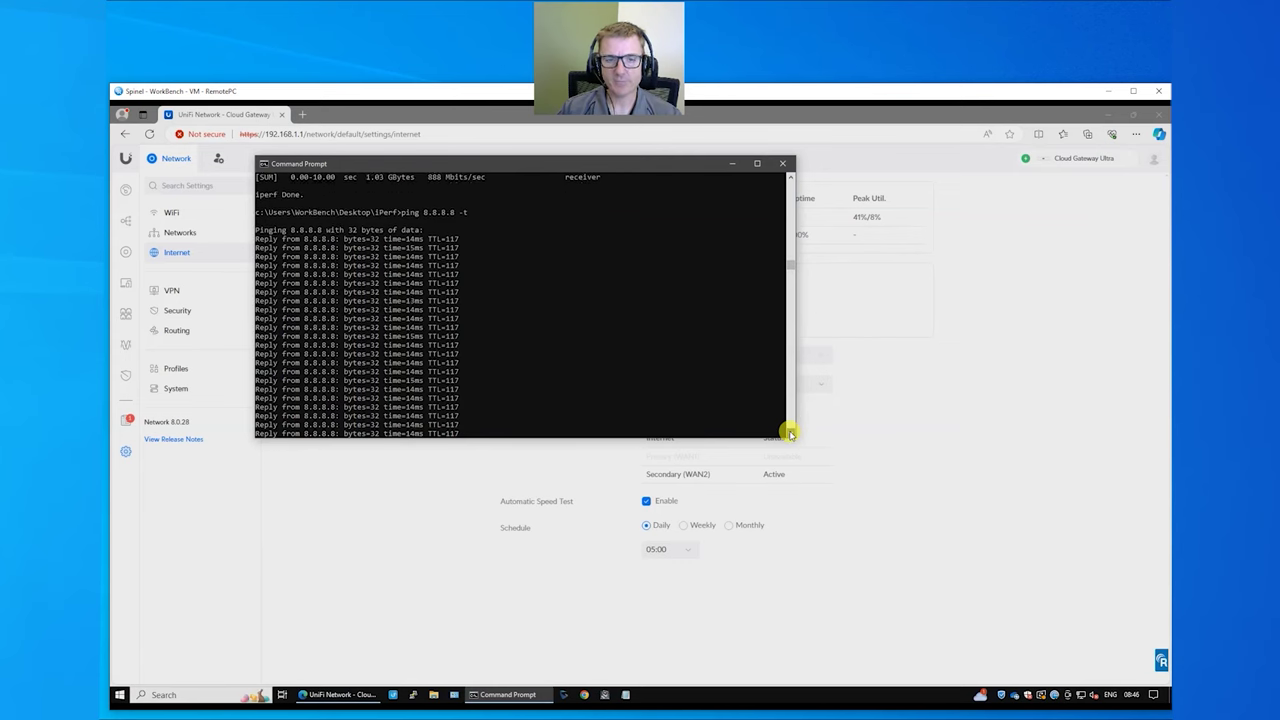
scroll(790, 433, down, 3)
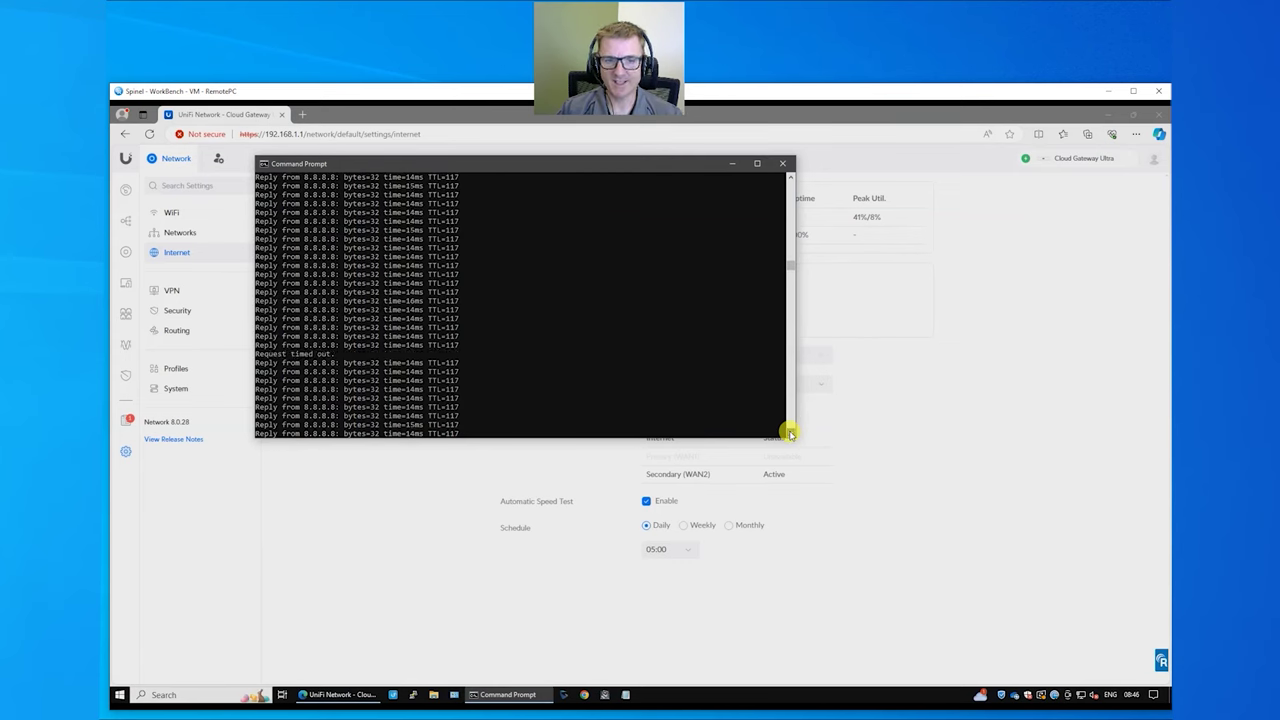
scroll(790, 433, down, 4)
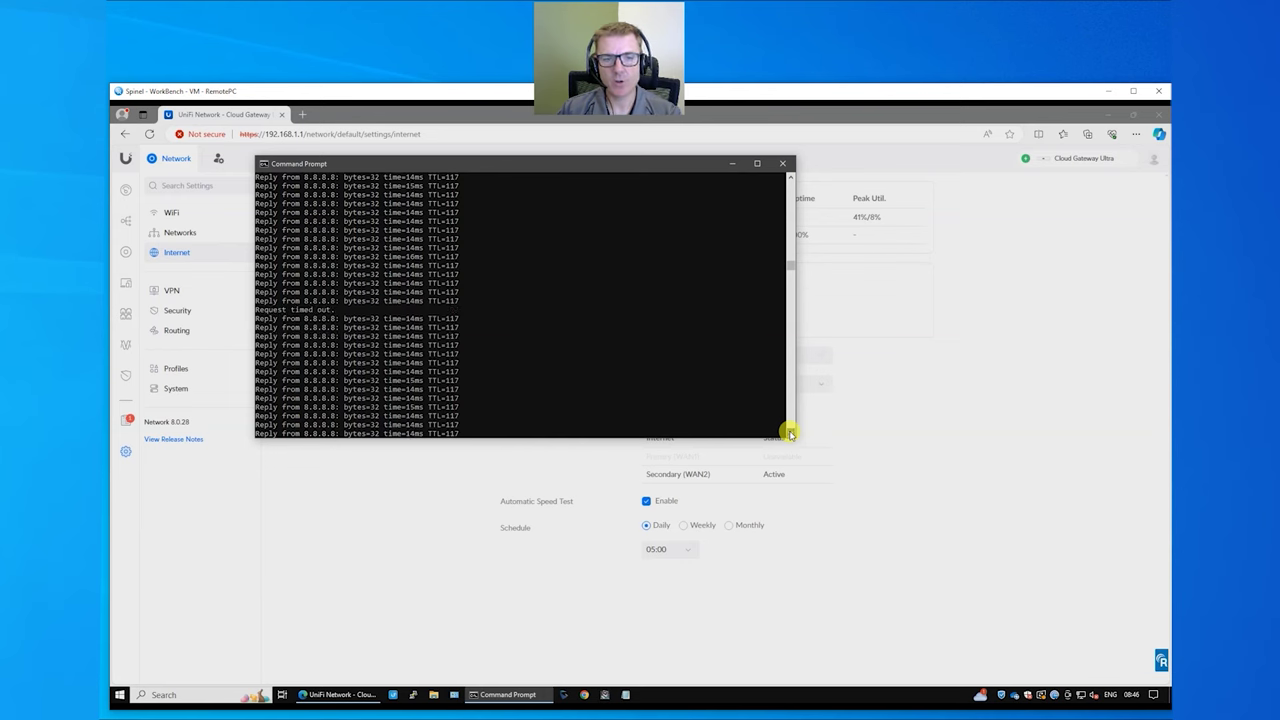
scroll(790, 433, down, 4)
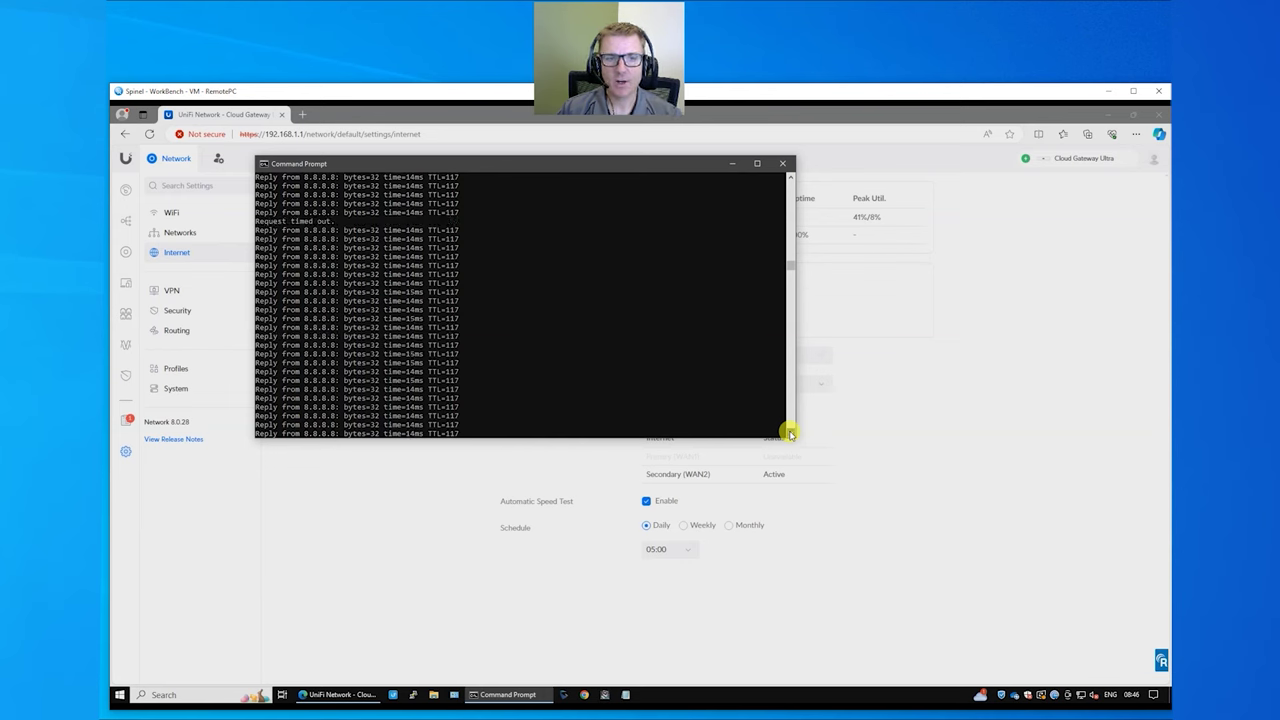
scroll(790, 433, down, 1)
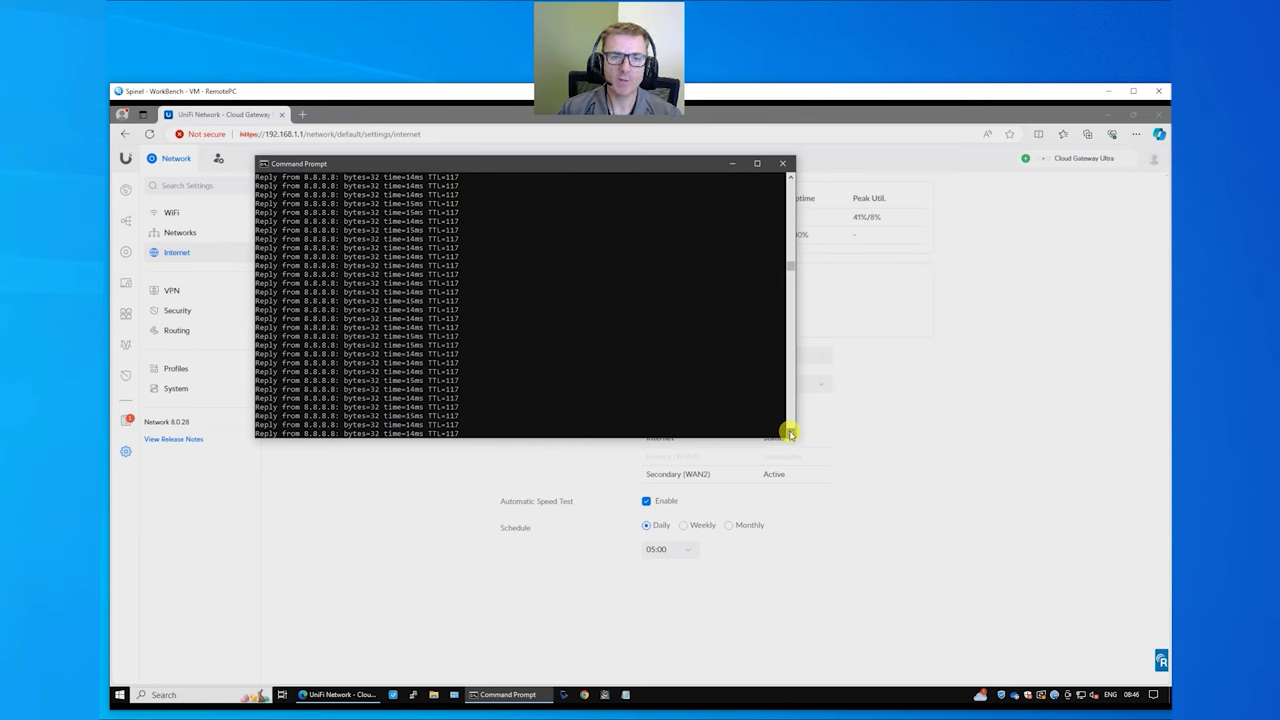
click(790, 433)
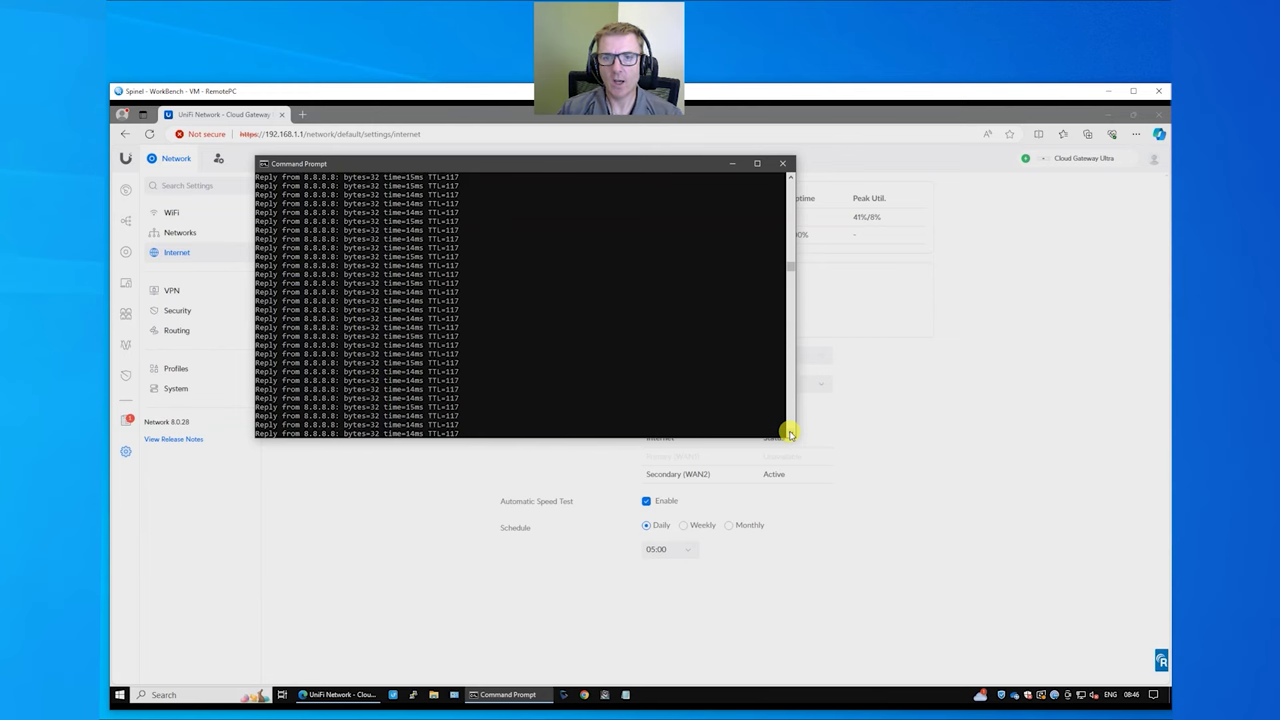
Return to the browser and reload the gateway's Internet settings page.
click(417, 531)
click(150, 135)
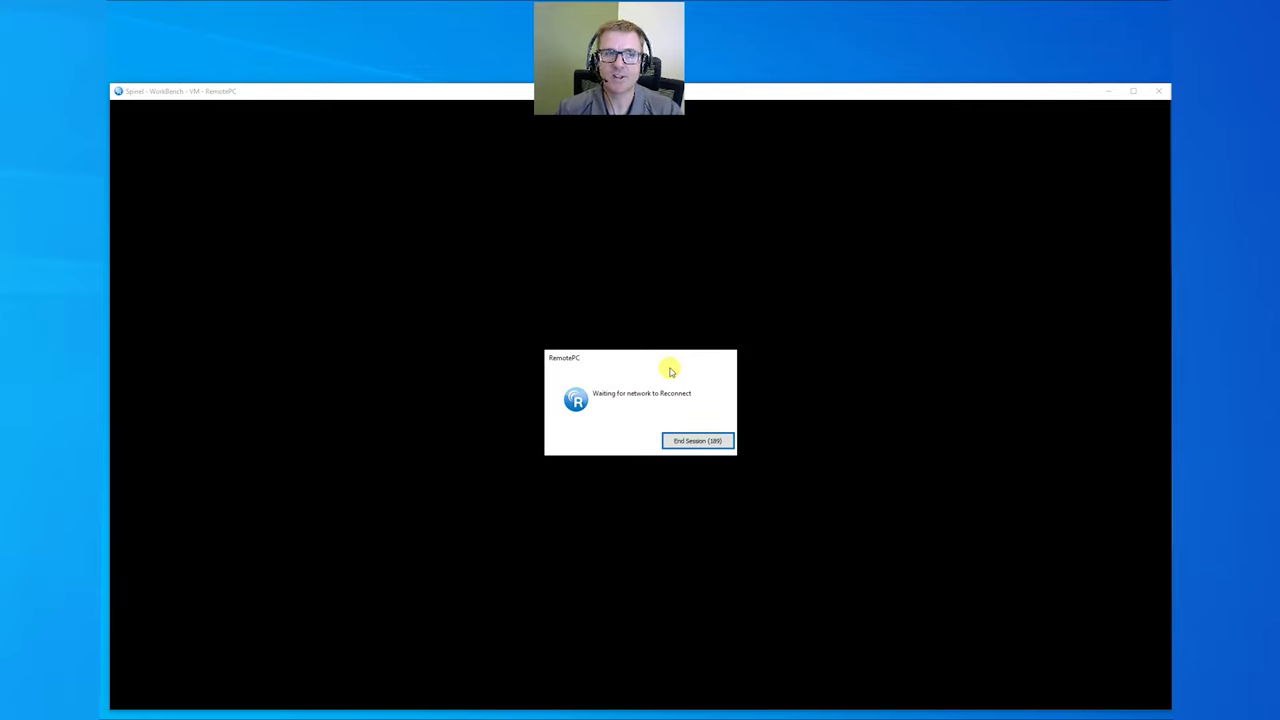
End the RemotePC session waiting to reconnect, and open the gateway's WiFi settings in the restored desktop.
click(700, 441)
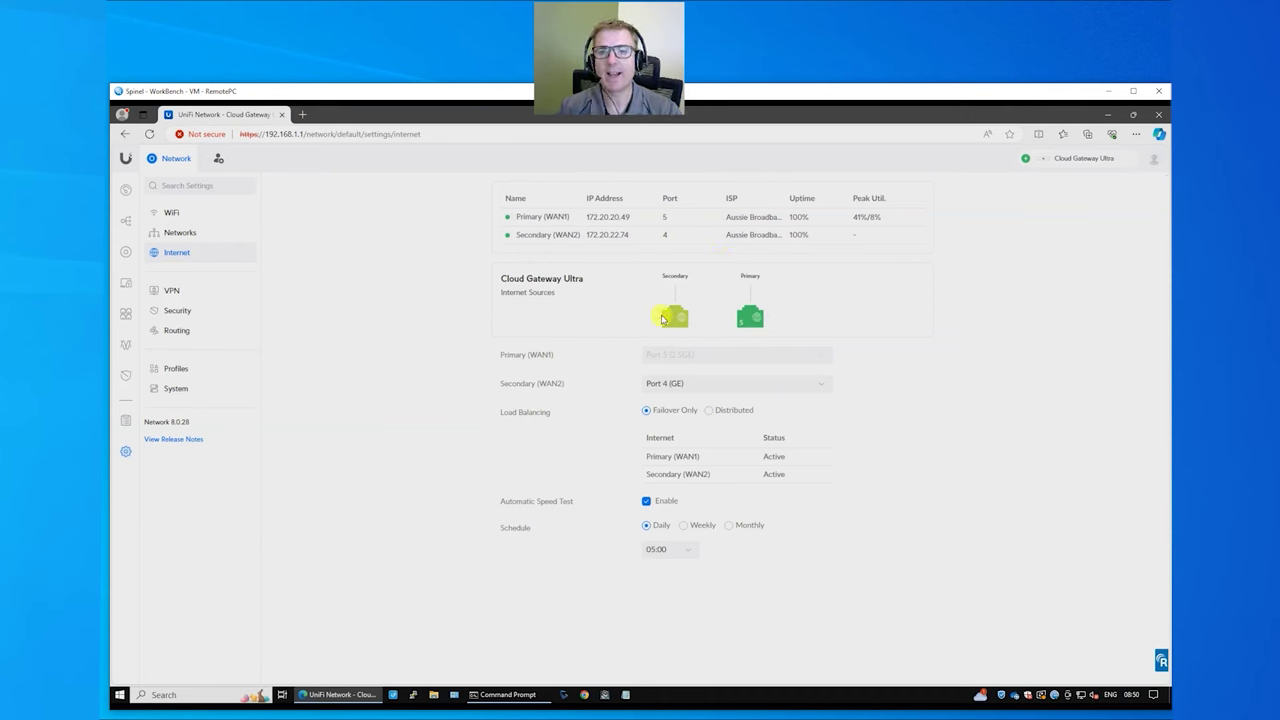
click(172, 214)
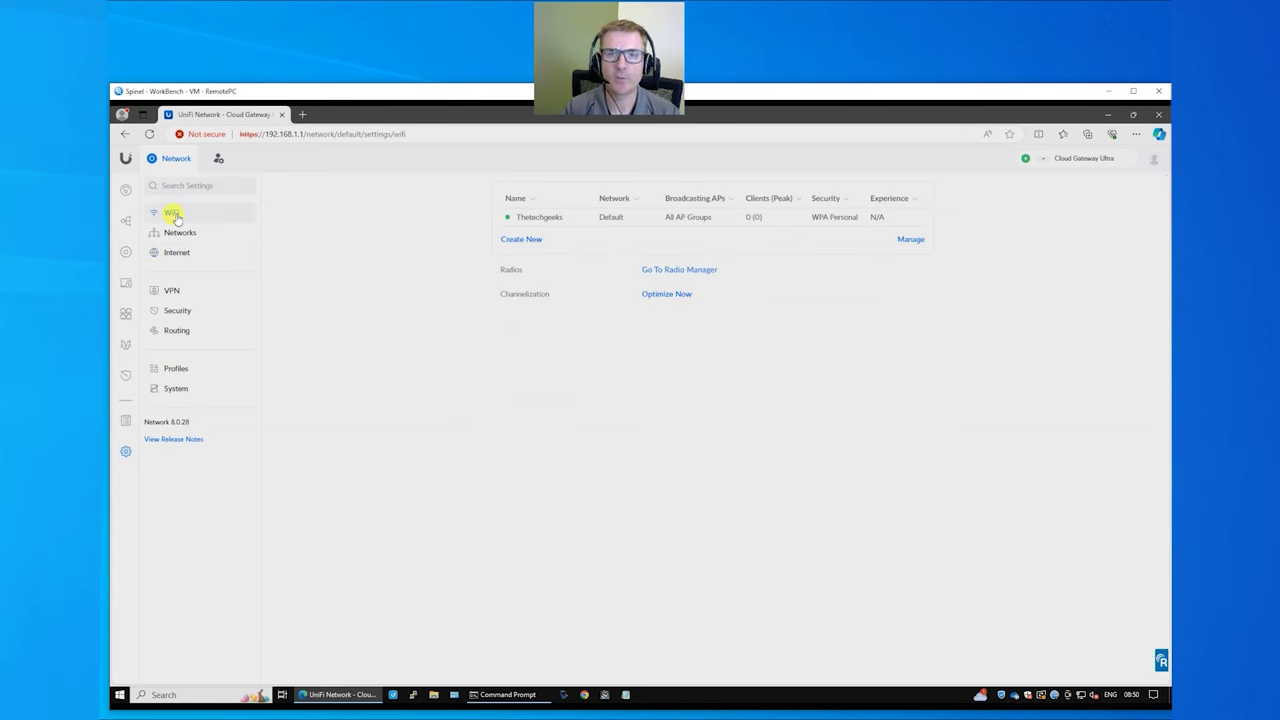